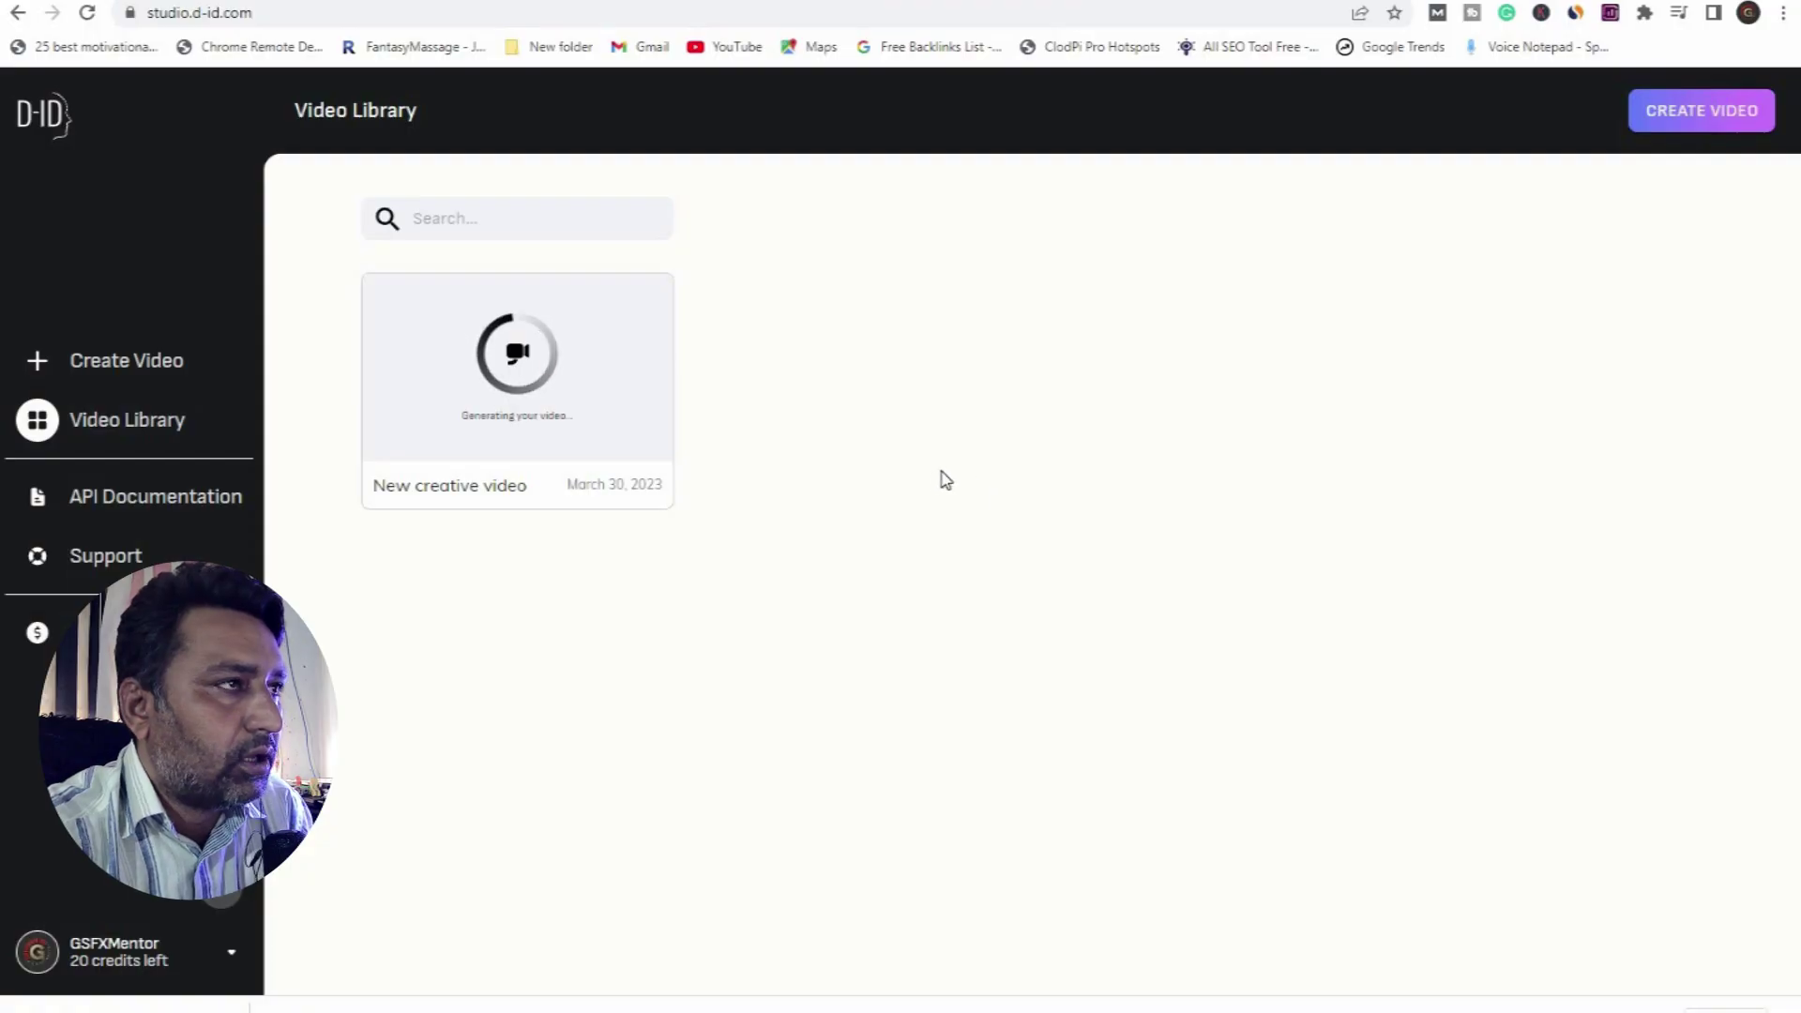
# Step: Switch from D-ID Studio to the Discord Midjourney newbies-51 channel while the video generates
pyautogui.hotkey('ctrl', 'Tab')
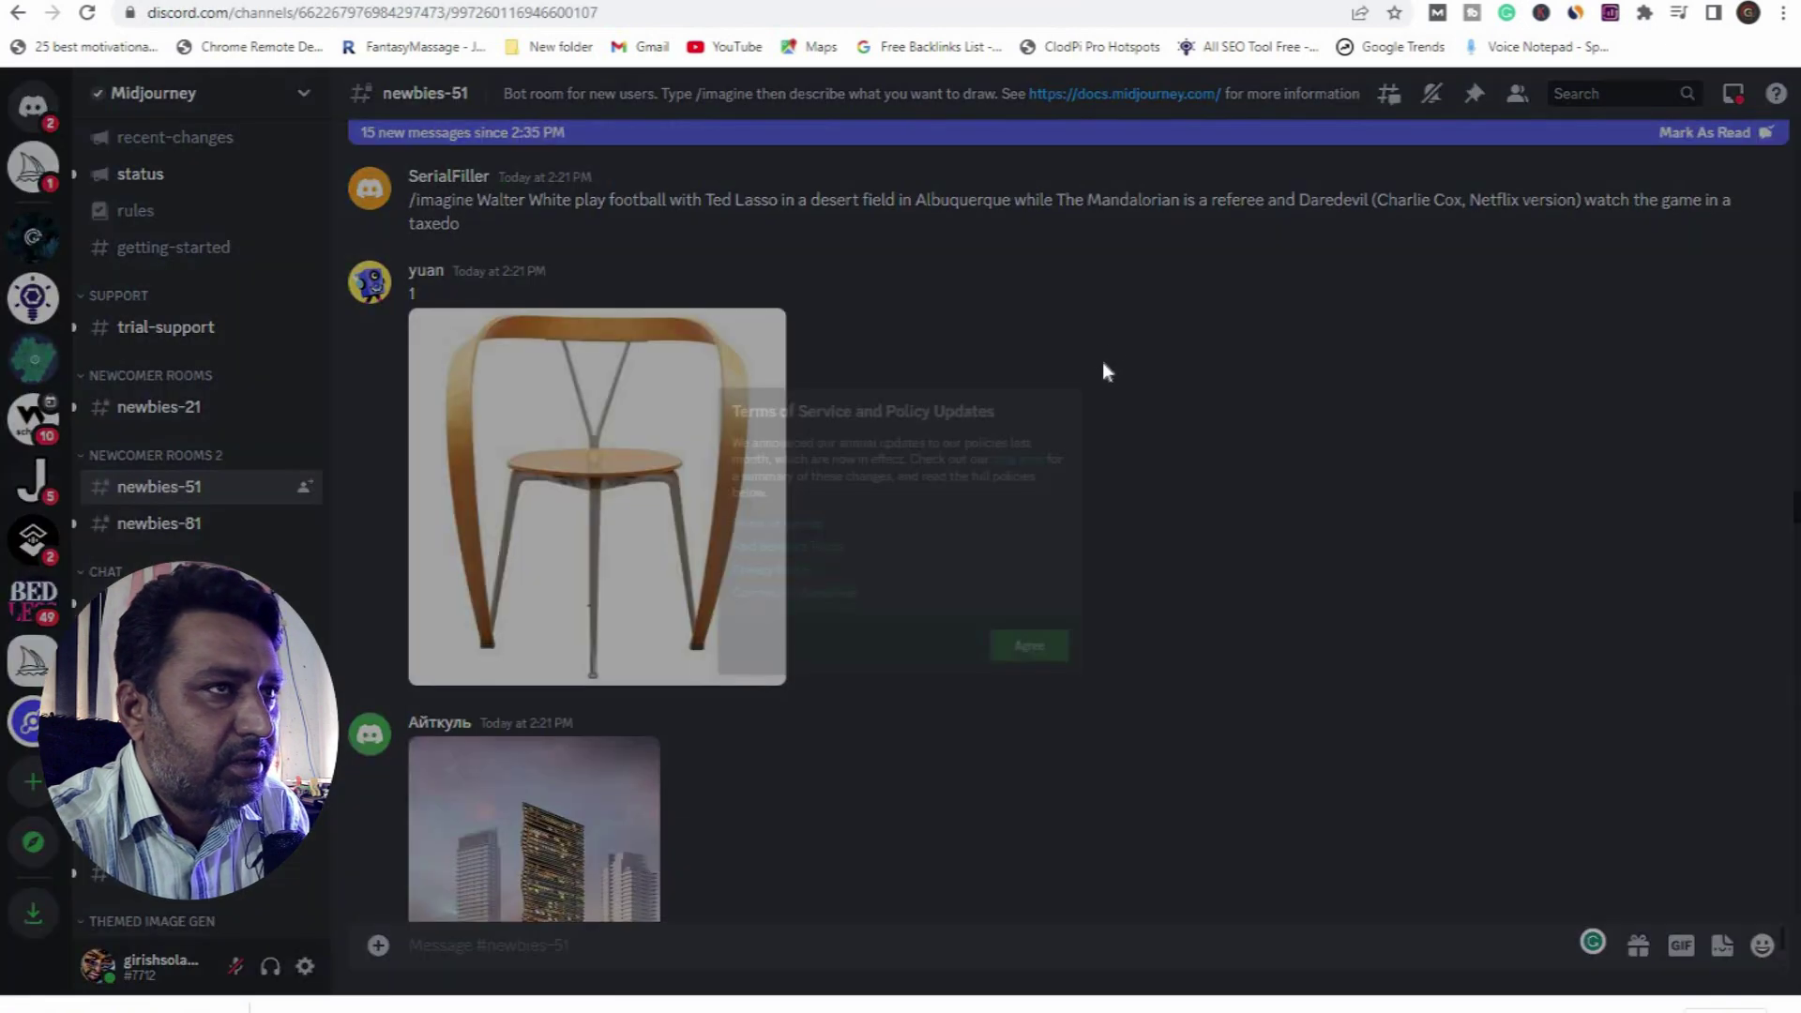
# Step: Go to the ElevenLabs Speech Synthesis page and scroll through the voice and script area
pyautogui.hotkey('ctrl', 'Tab')
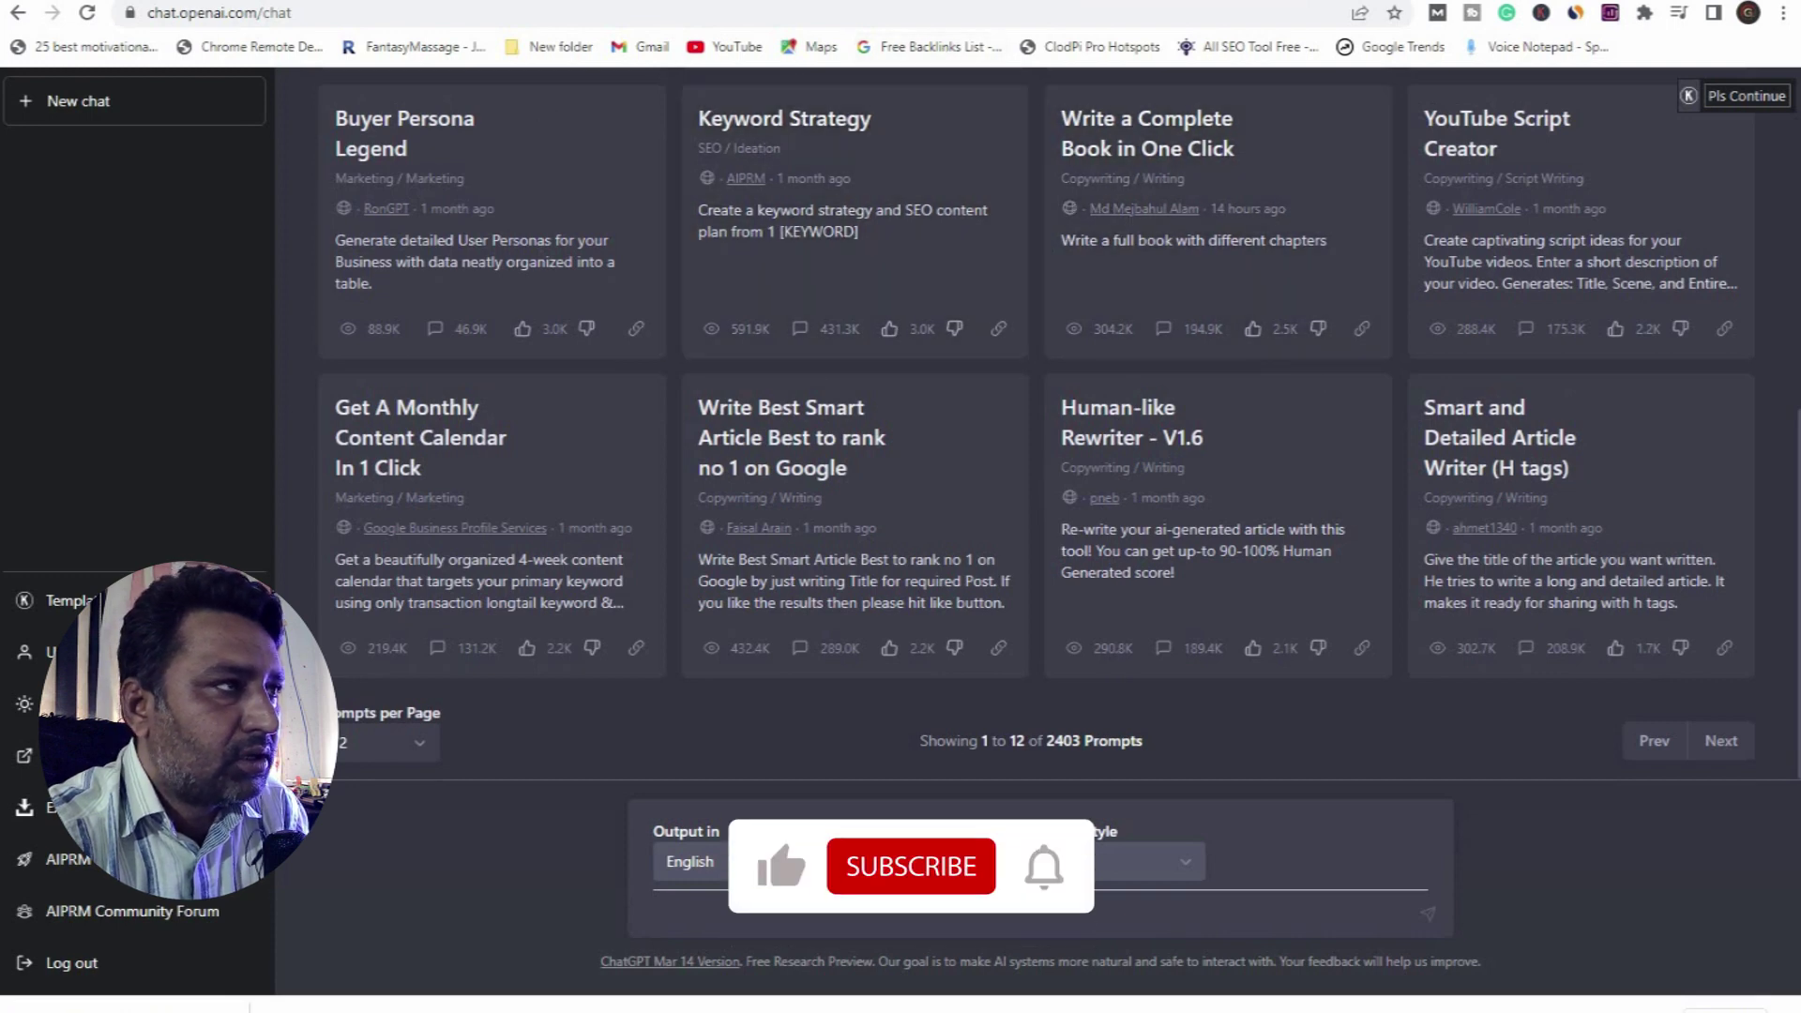
pyautogui.hotkey('ctrl', 'Tab')
pyautogui.scroll(5, 794, 466)
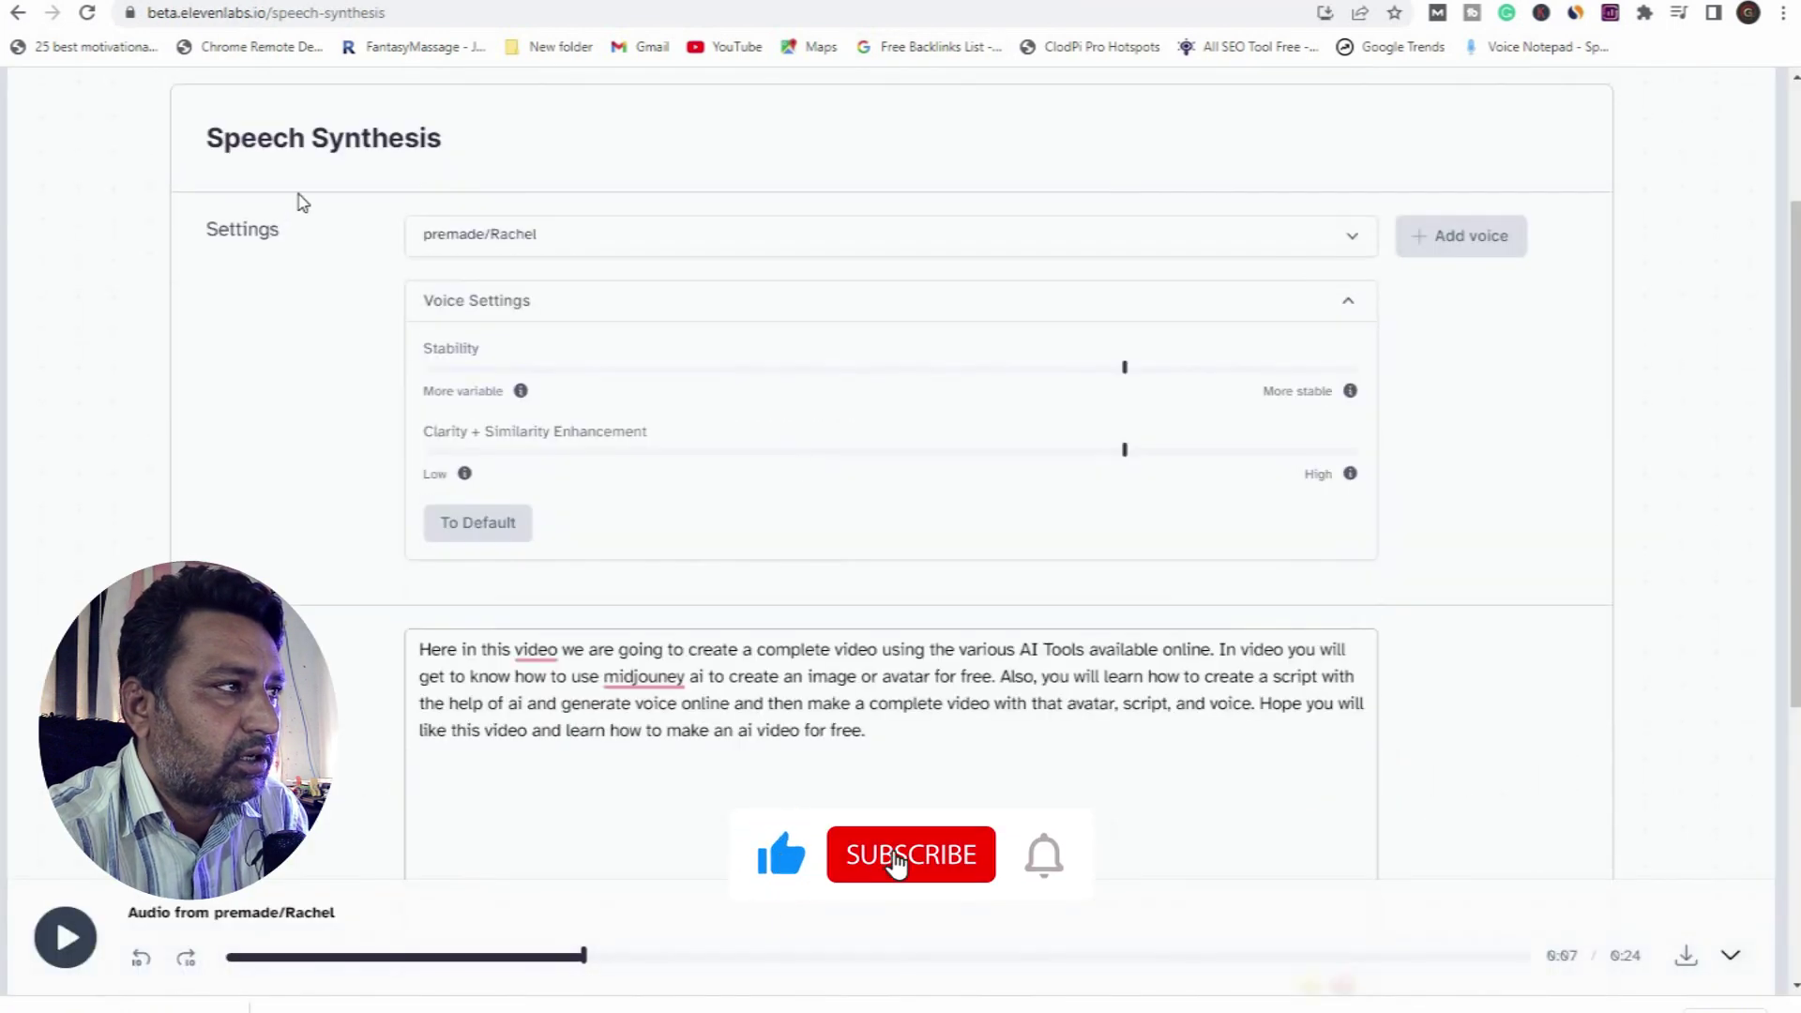
pyautogui.scroll(2, 281, 208)
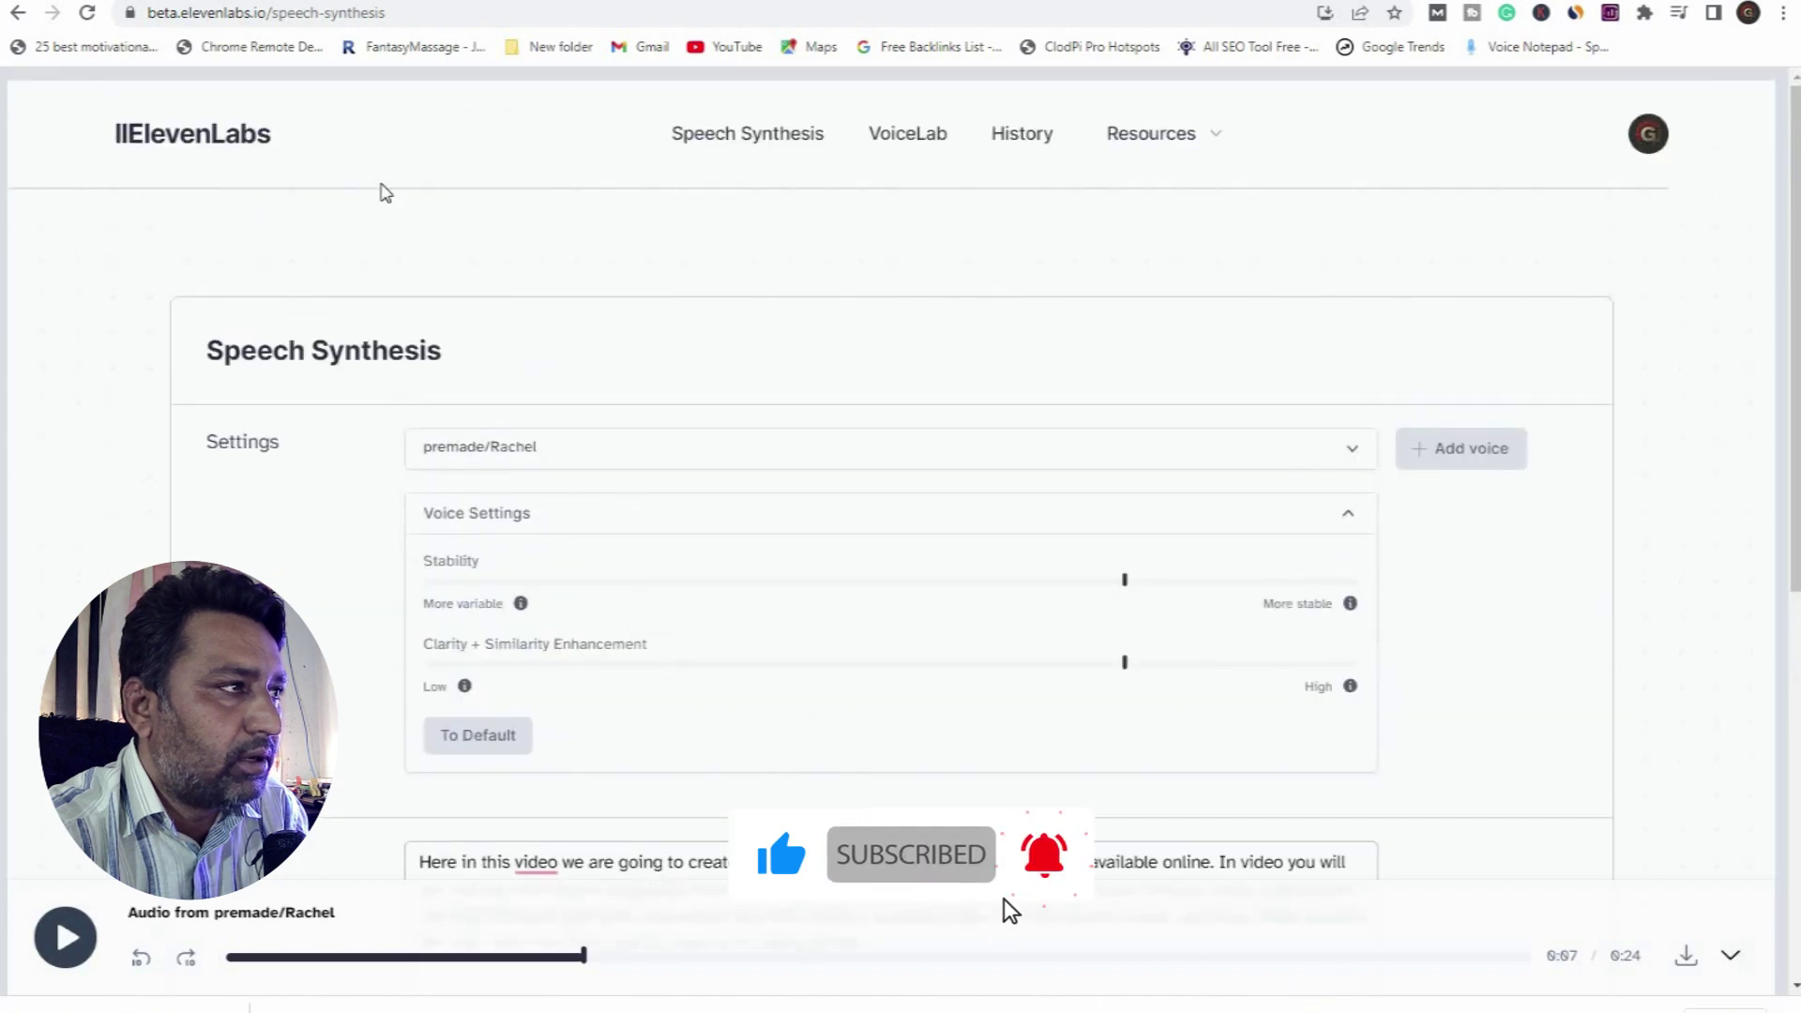
pyautogui.scroll(-2, 530, 263)
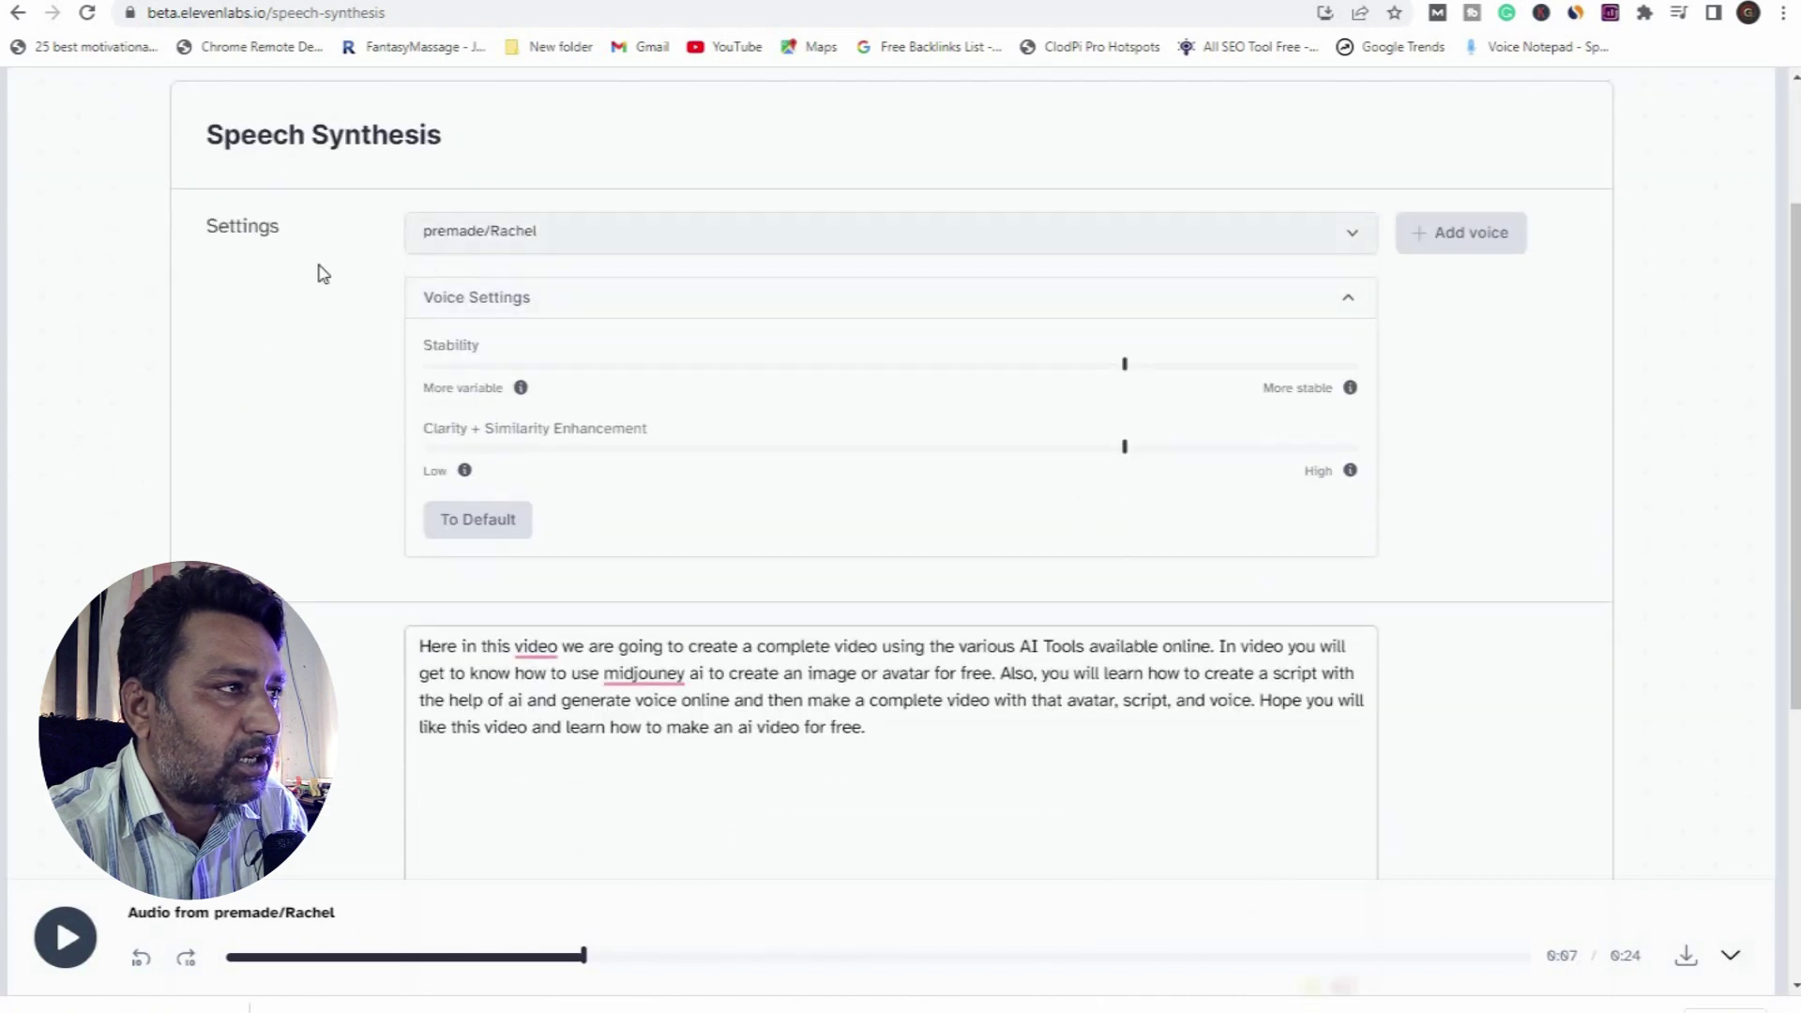
pyautogui.scroll(-2, 325, 330)
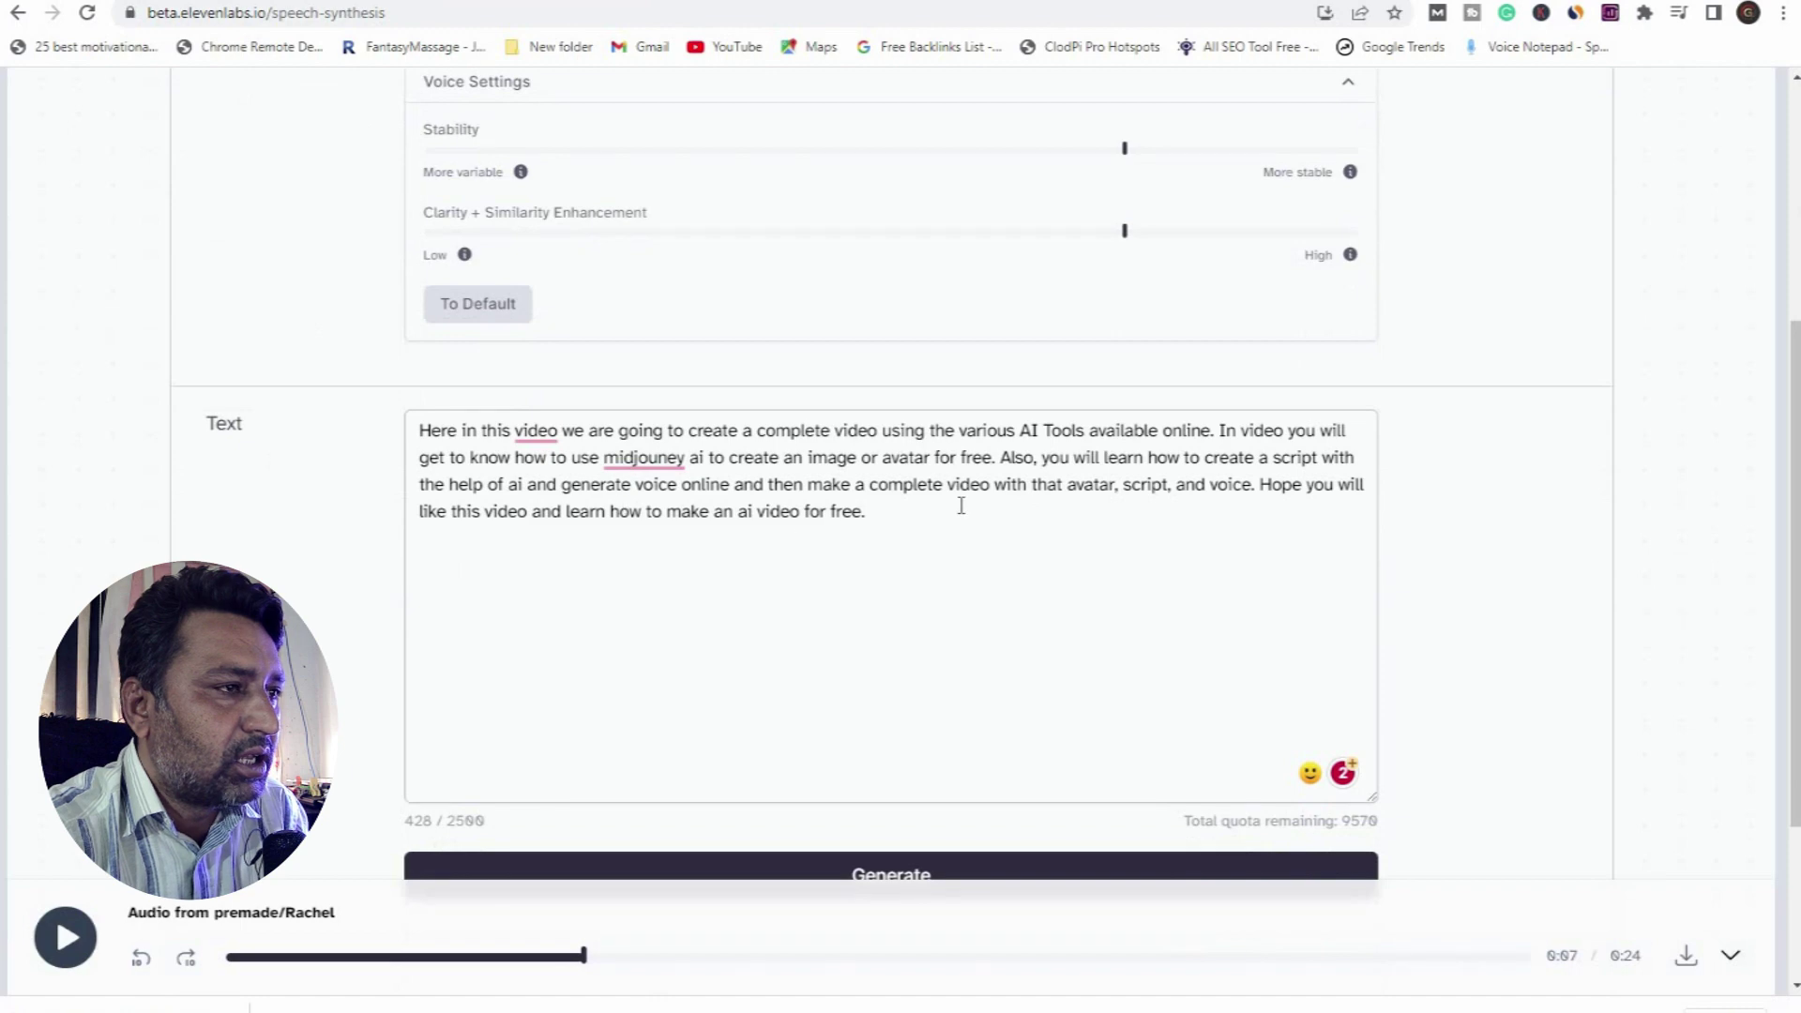
# Step: Select and deselect the 428-character intro script, then return to the ChatGPT prompt cards
pyautogui.hotkey('ctrl', 'a')
pyautogui.click(321, 447)
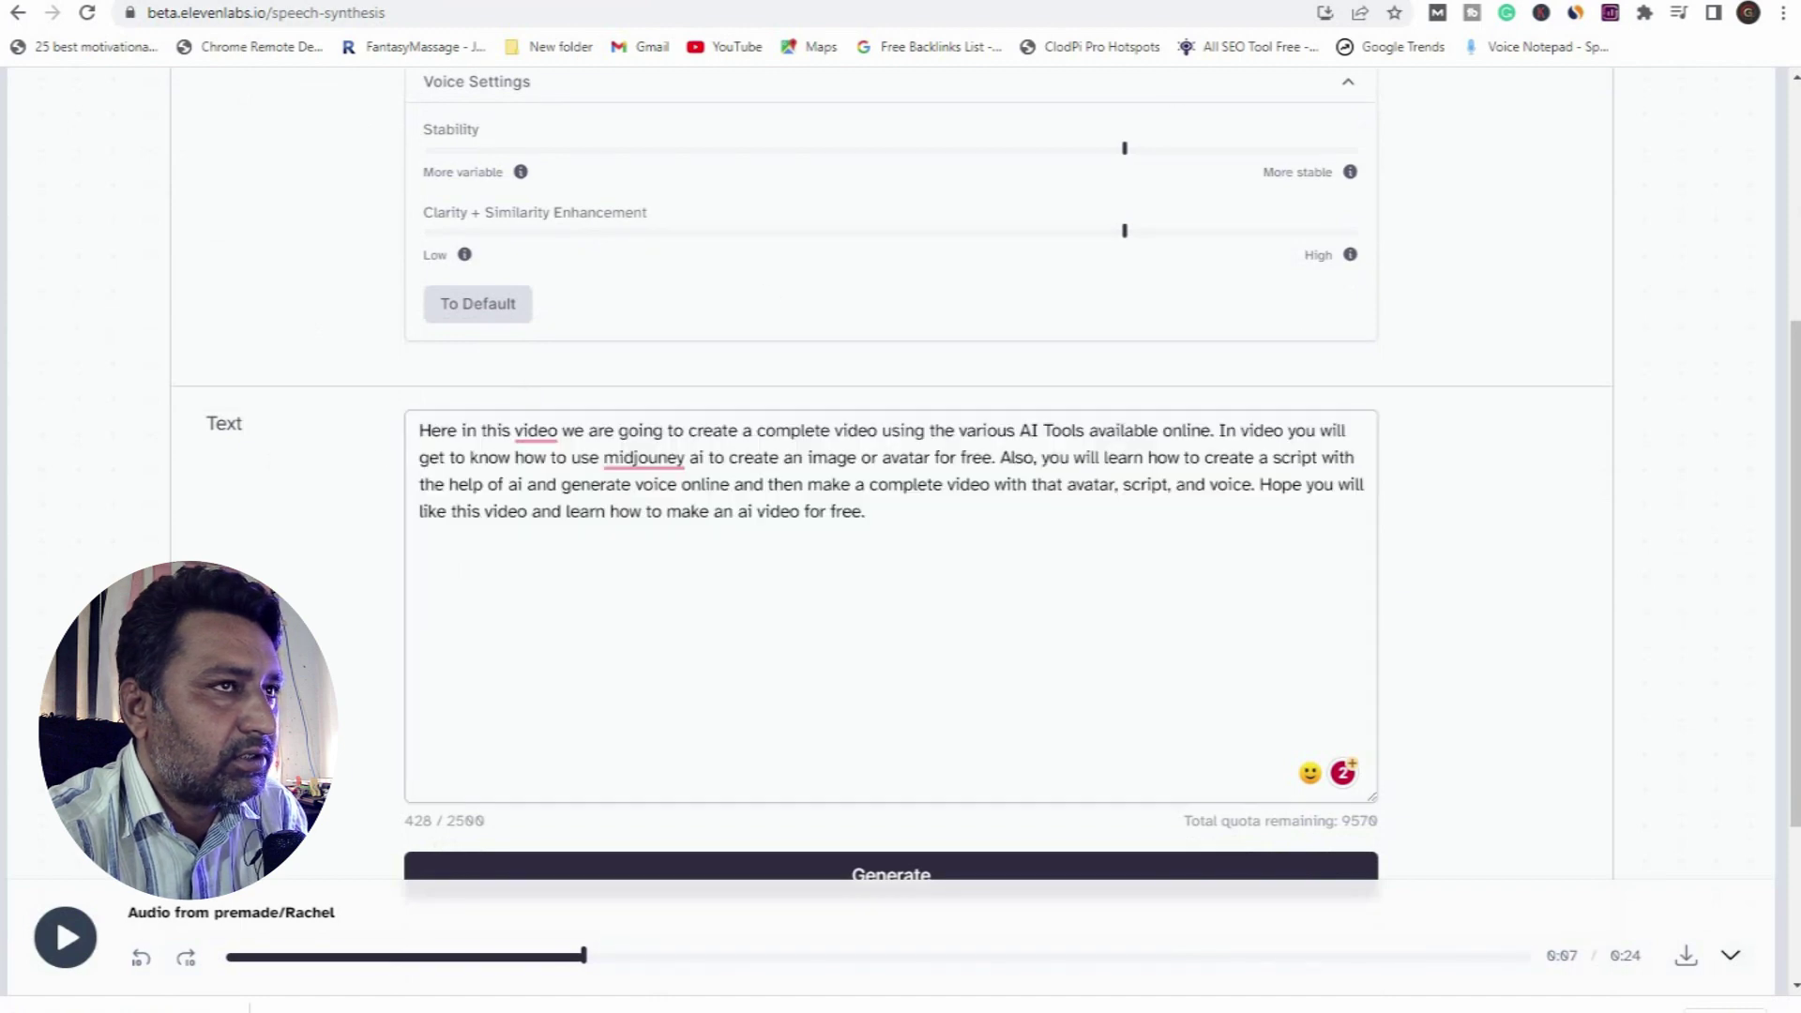
pyautogui.hotkey('ctrl', 'Tab')
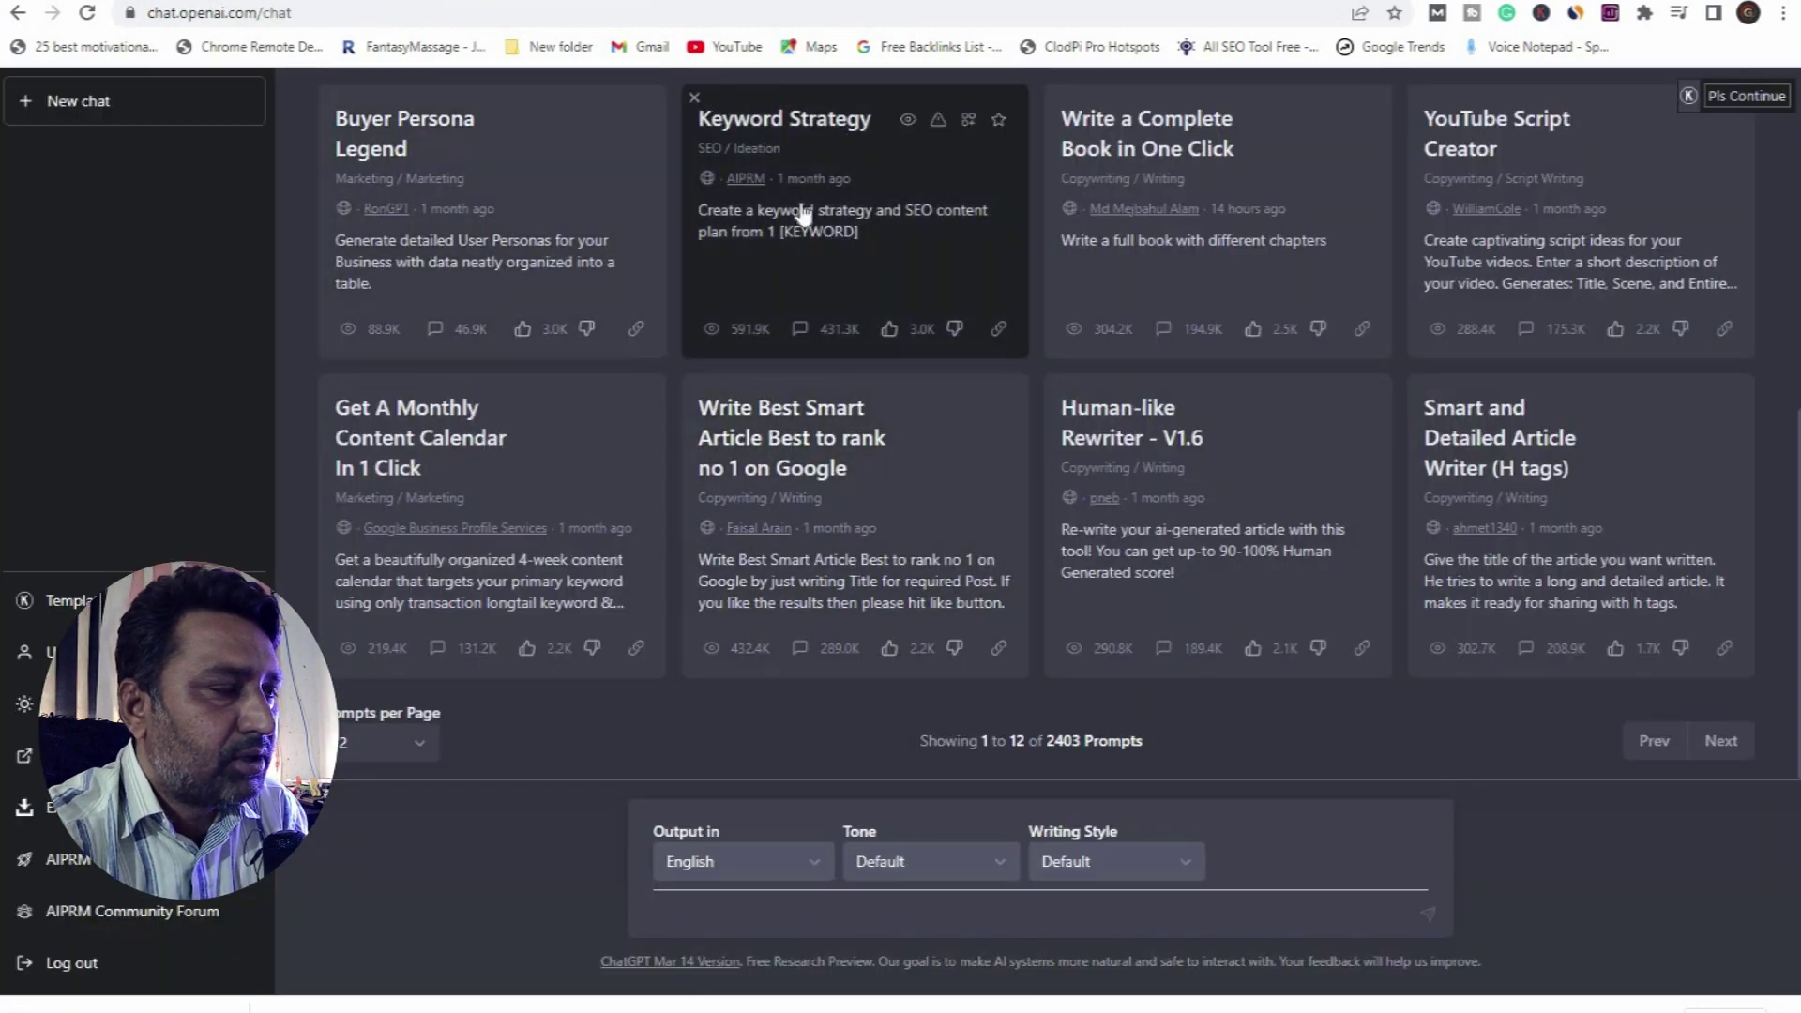
# Step: Go back to the ElevenLabs speech synthesis page and scroll down it
pyautogui.hotkey('ctrl', 'shift', 'Tab')
pyautogui.scroll(-1, 915, 675)
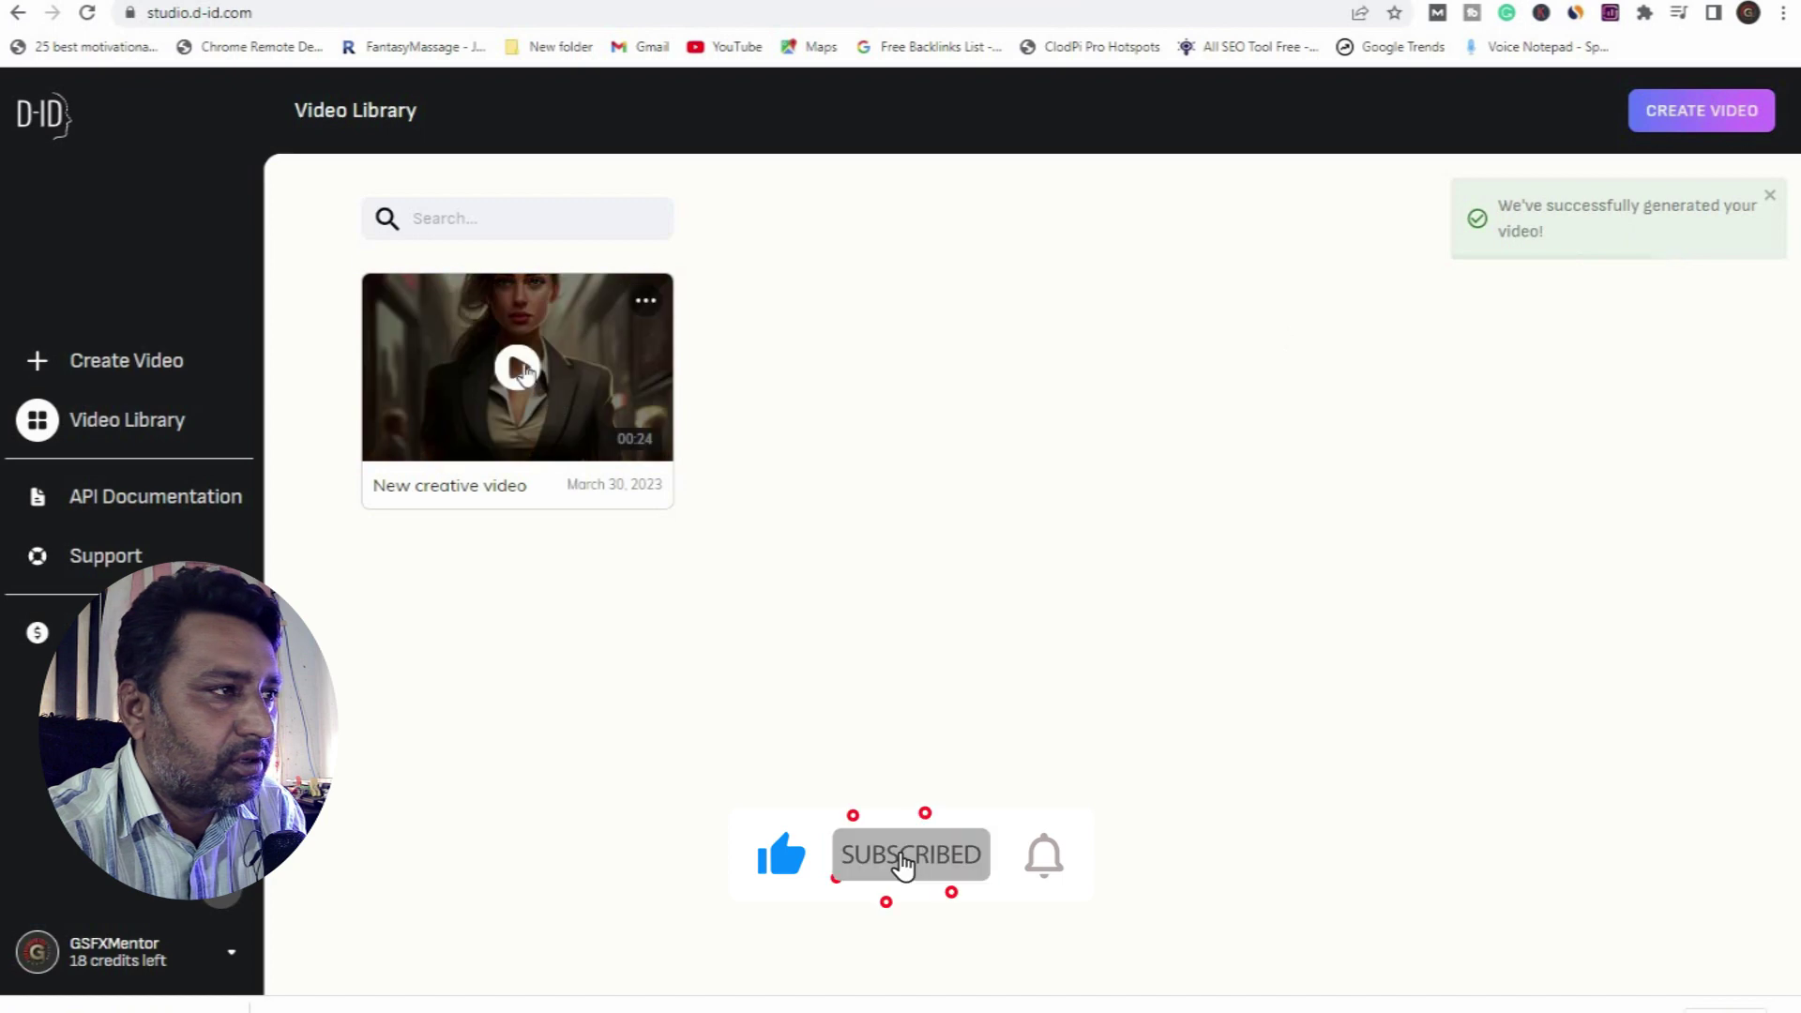
# Step: Preview the finished 00:24 New creative video and download it
pyautogui.click(517, 370)
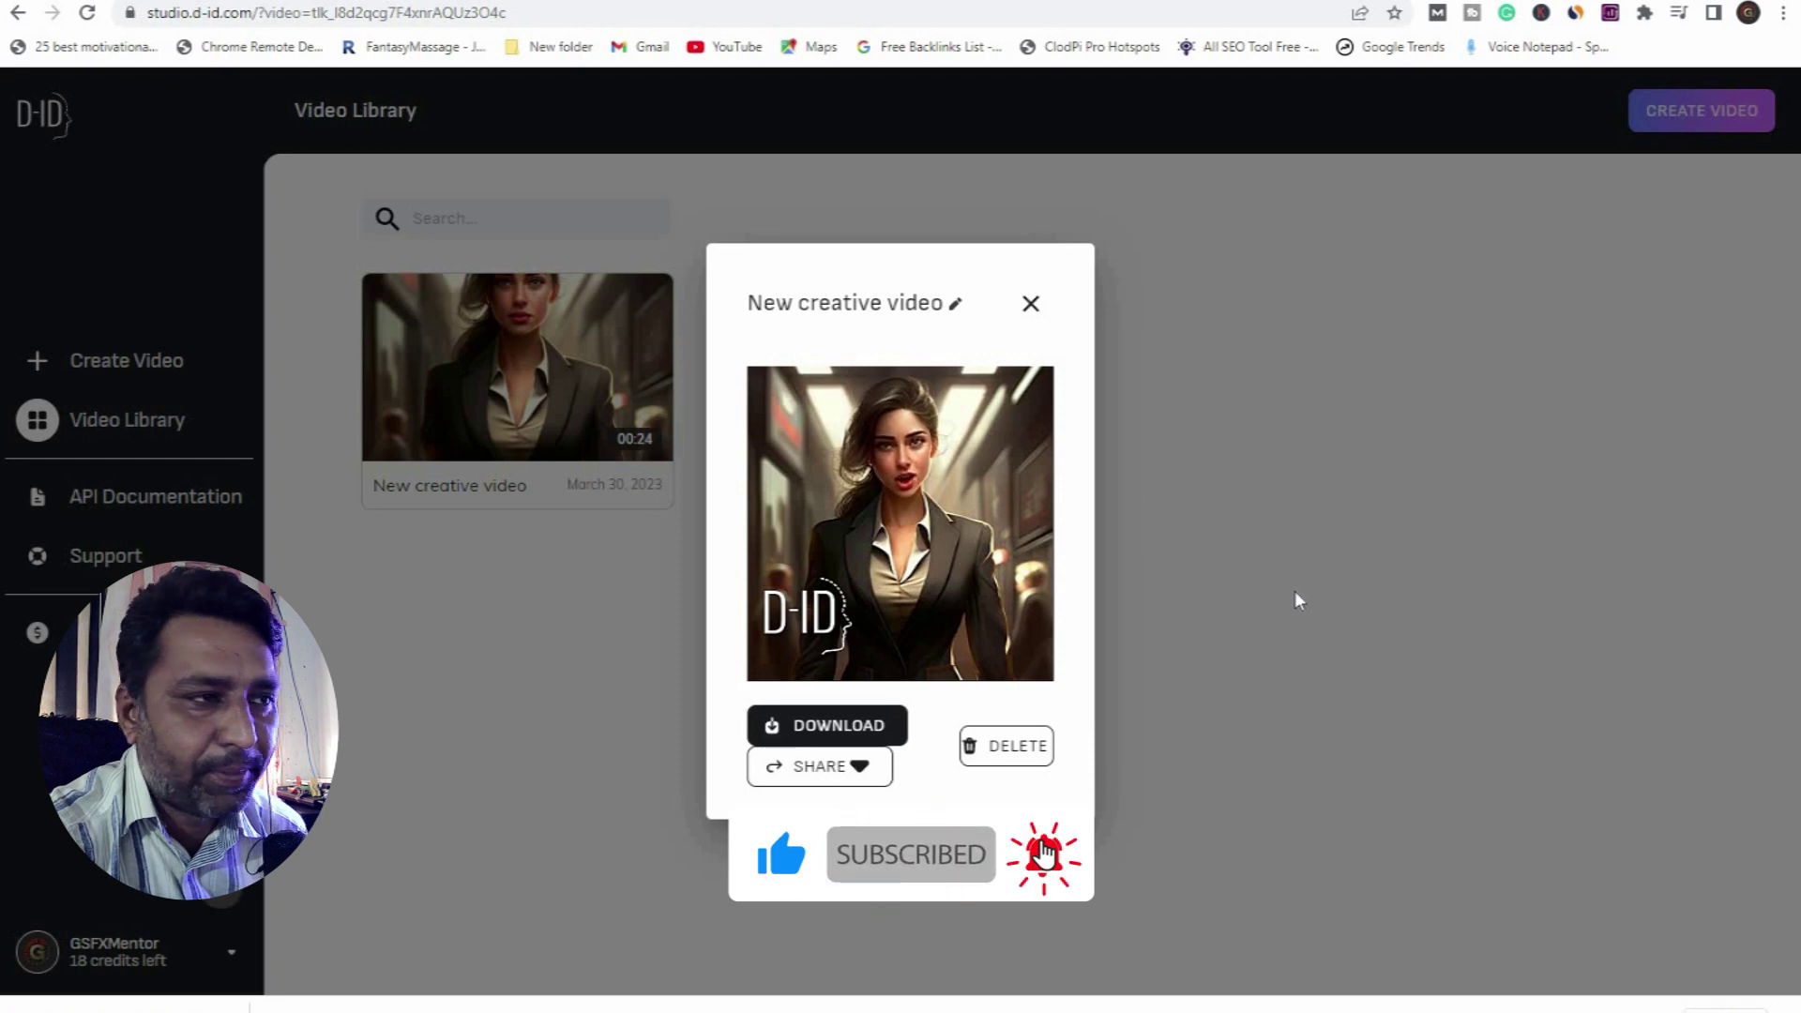
pyautogui.click(863, 729)
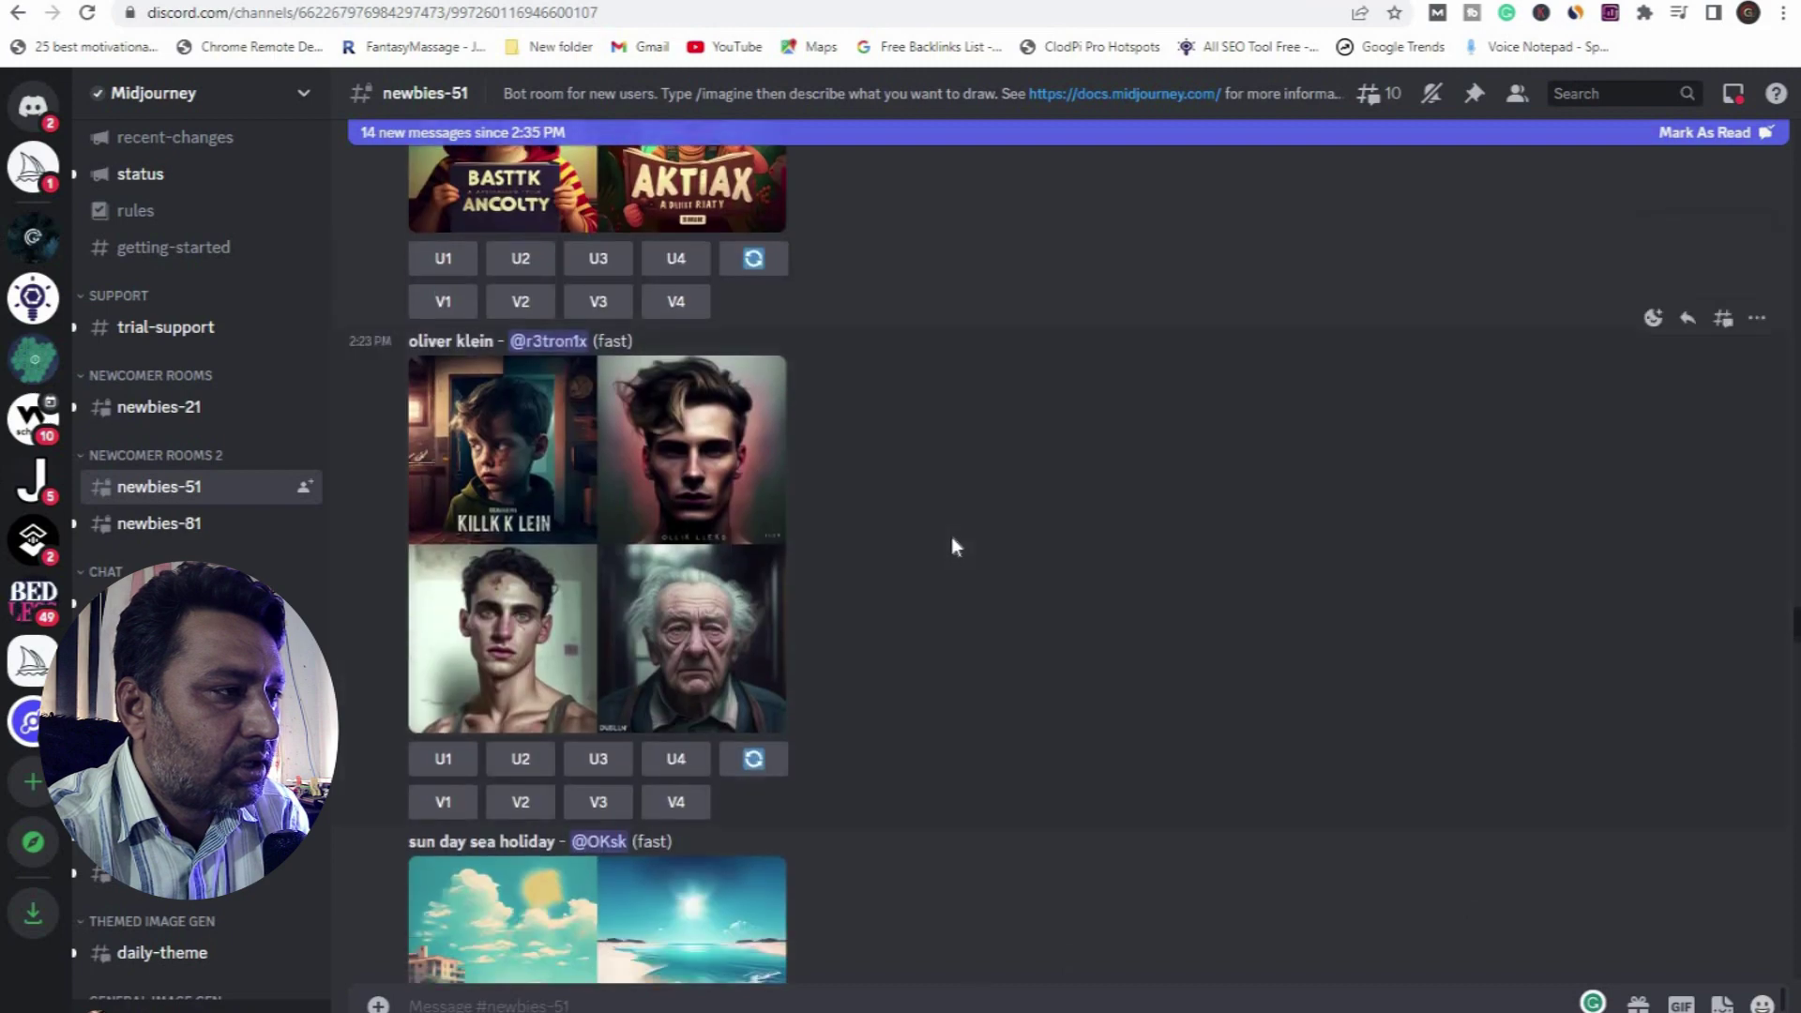
# Step: Scroll up through earlier four-image generations in the newbies-51 channel
pyautogui.scroll(10, 951, 536)
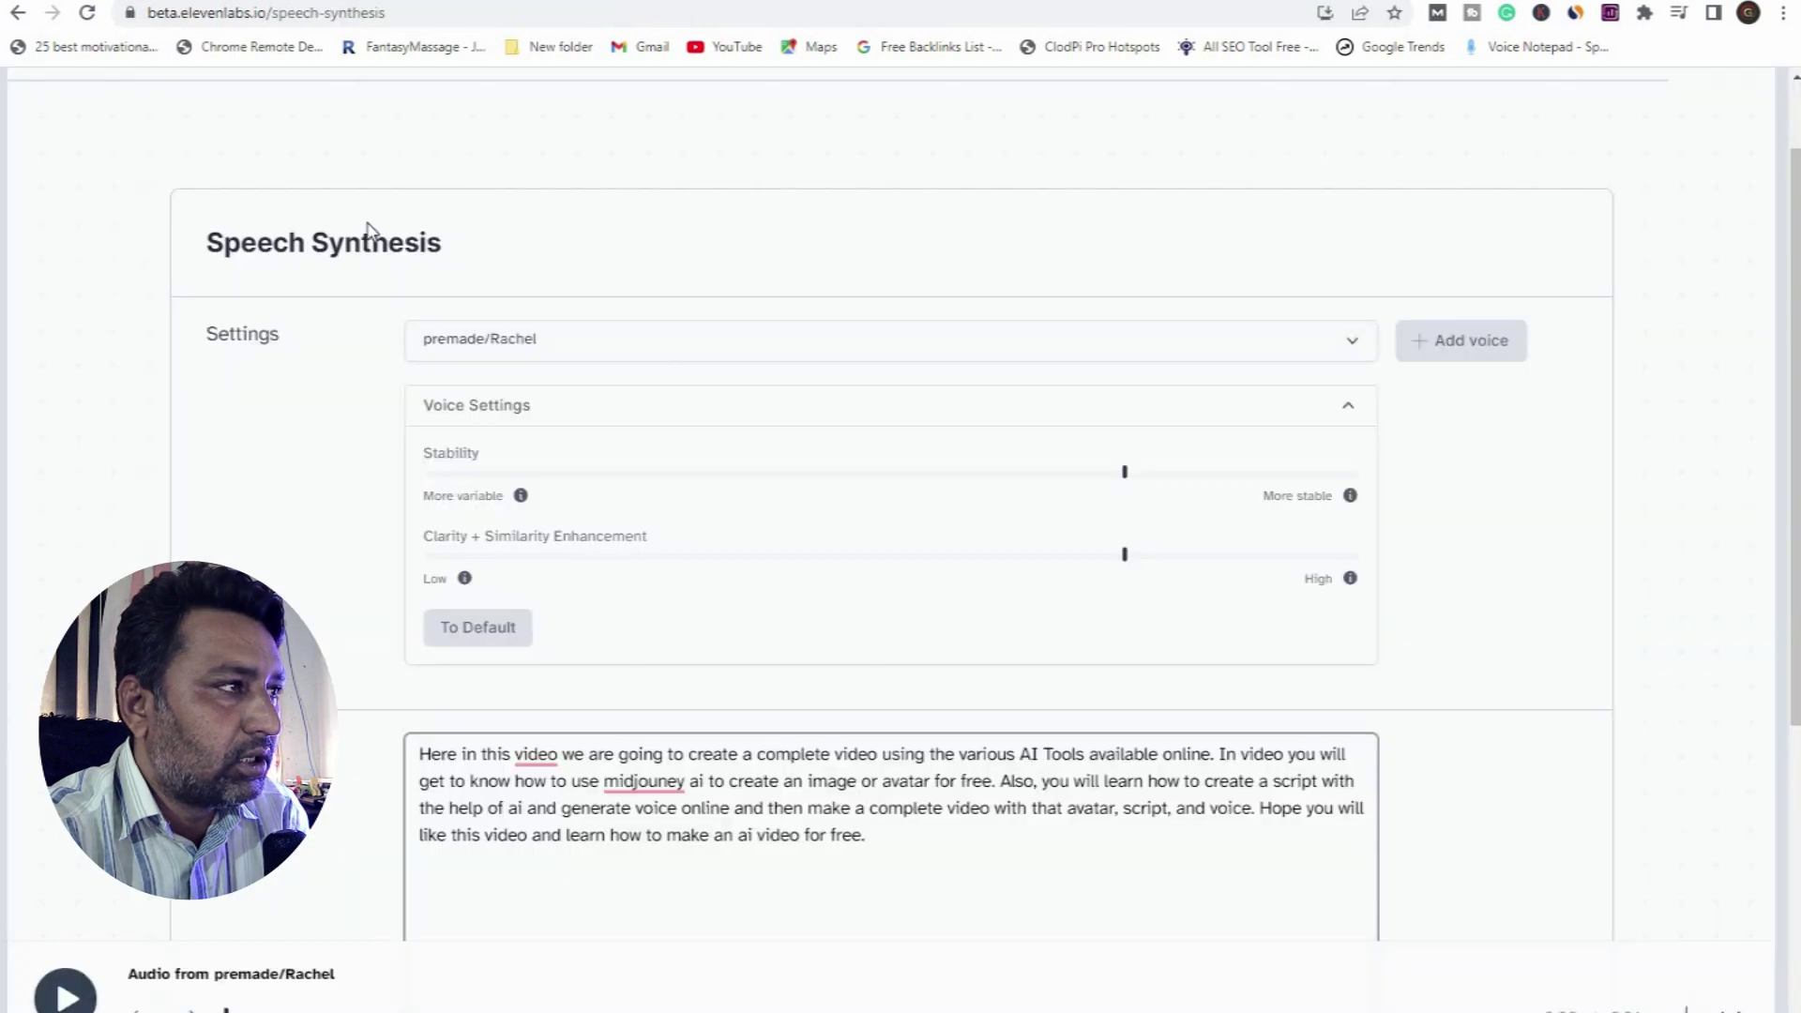
pyautogui.scroll(2, 374, 233)
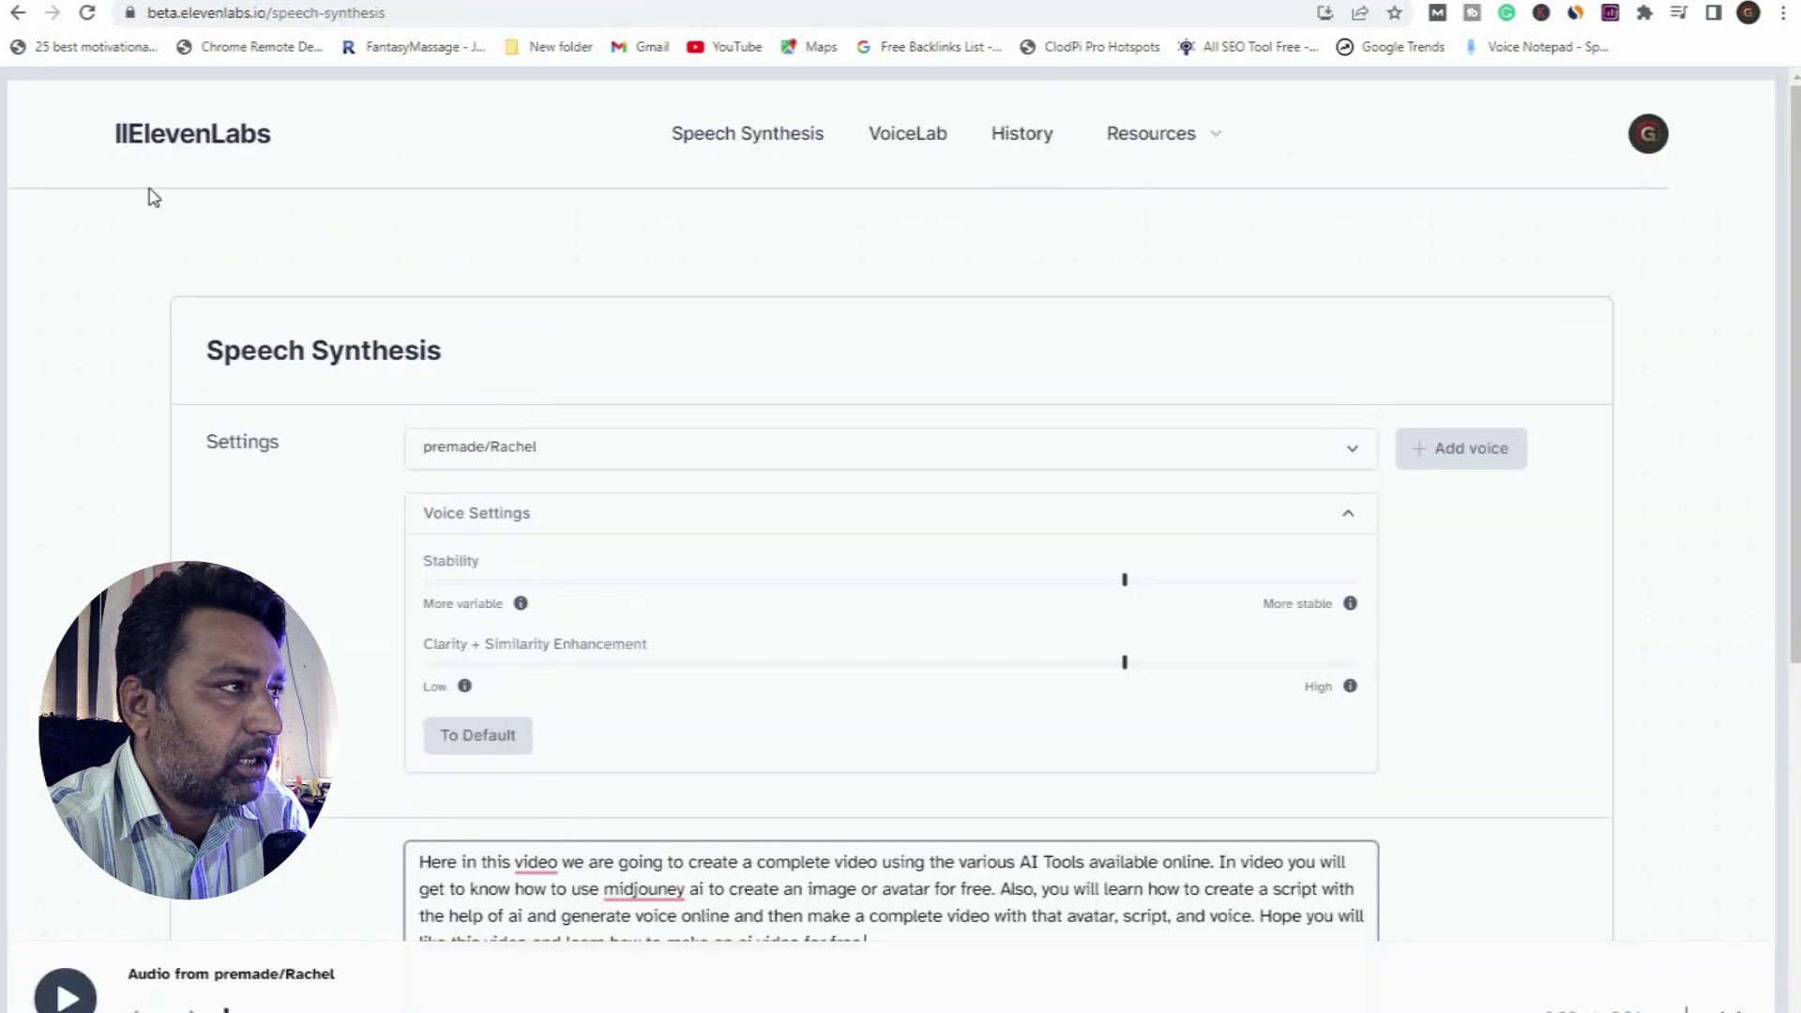
# Step: Scroll over the ElevenLabs page, clearing stray selections in the script text
pyautogui.moveTo(117, 141); pyautogui.dragTo(346, 137)
pyautogui.click(390, 229)
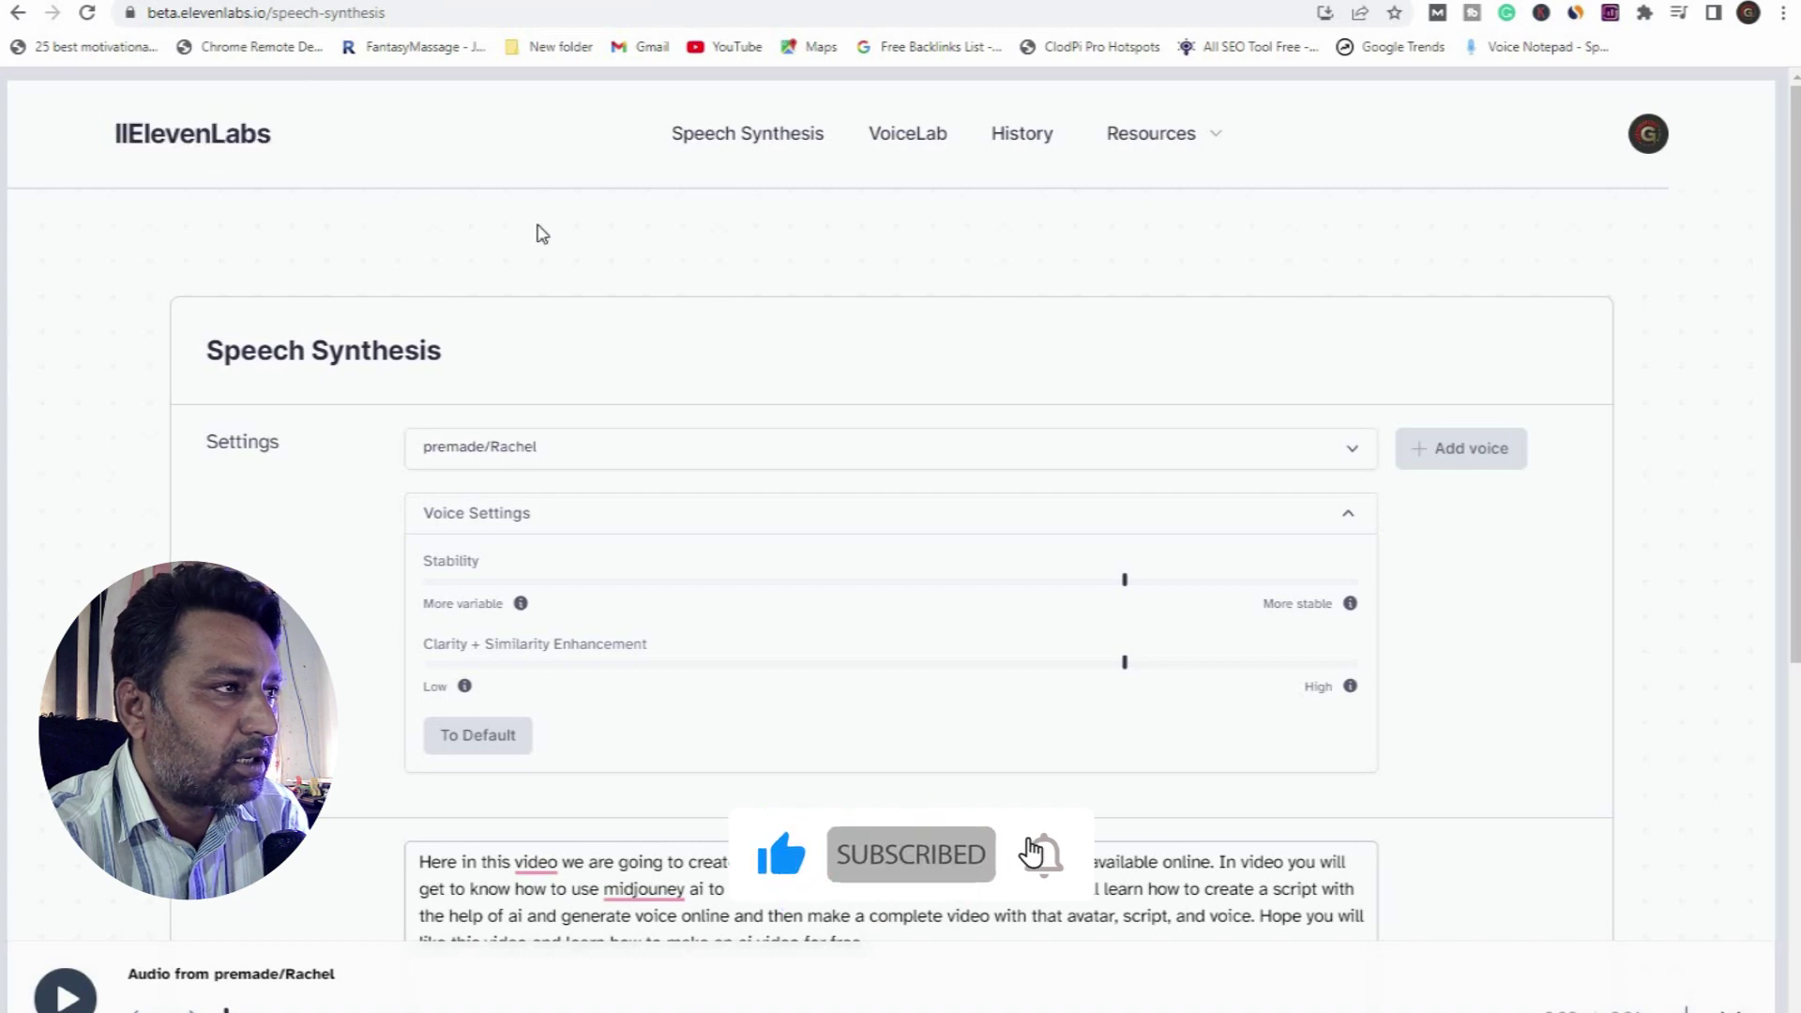
pyautogui.scroll(-1, 647, 267)
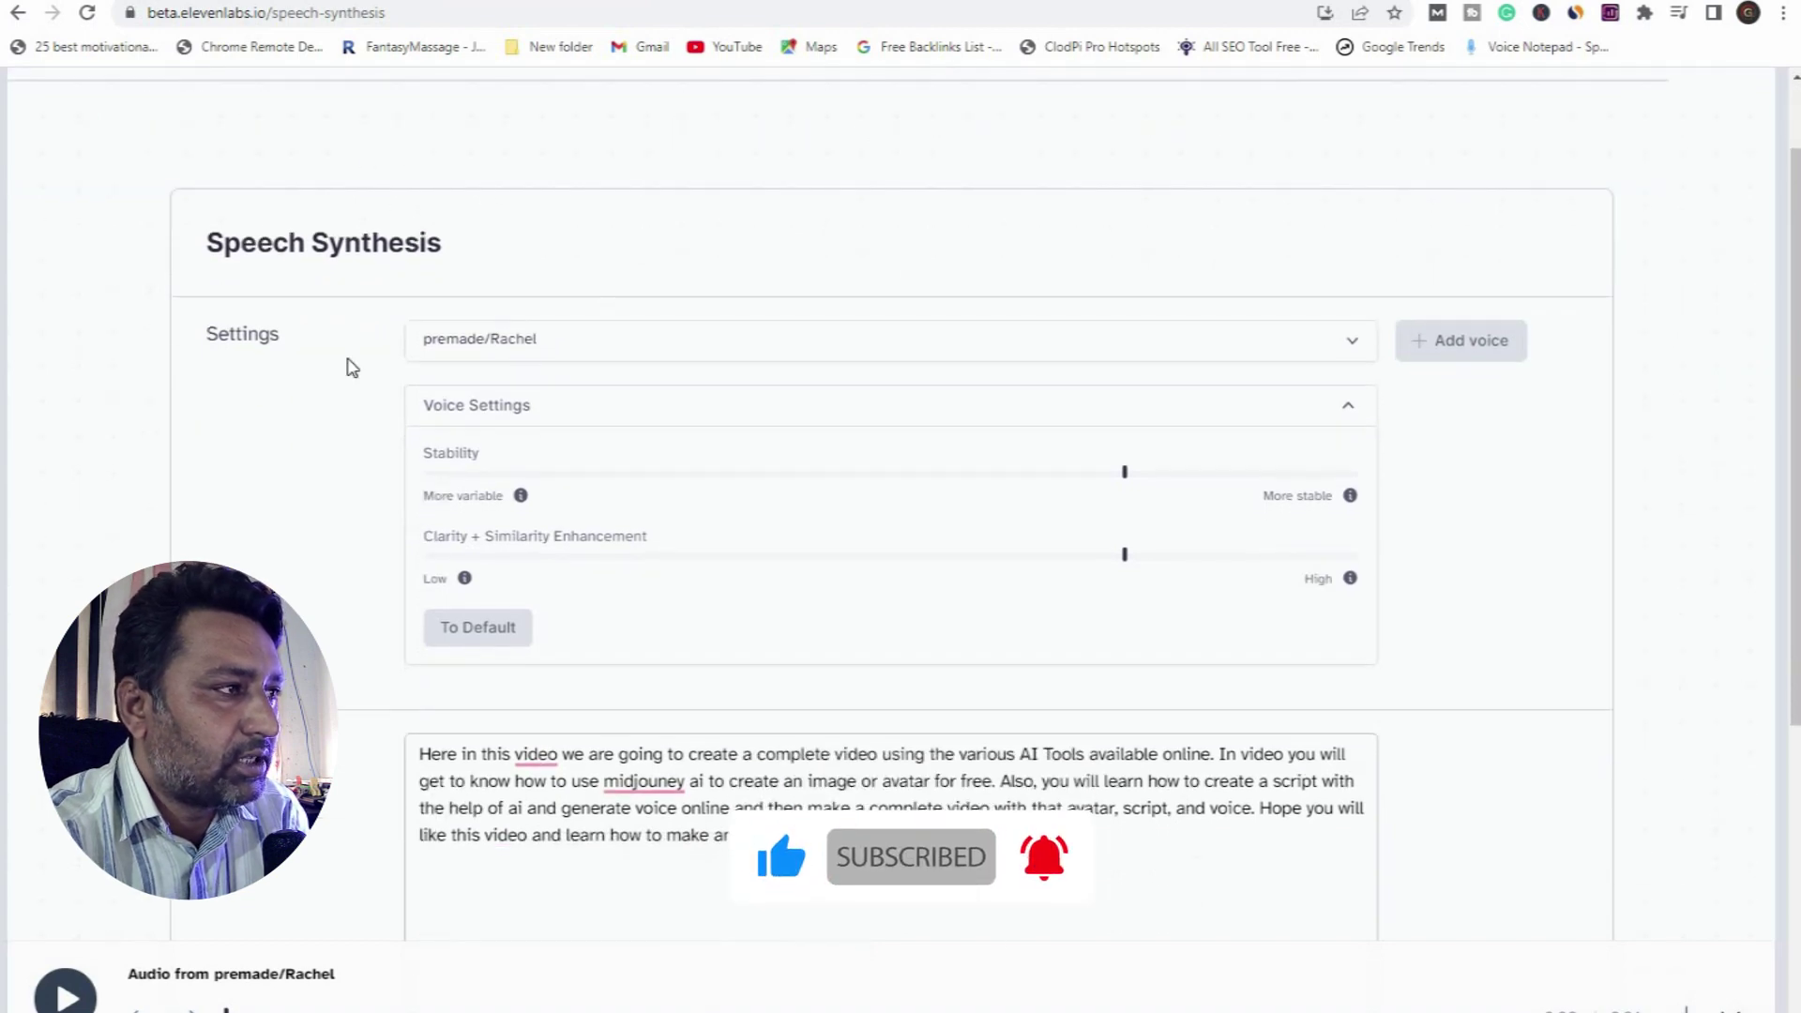
pyautogui.scroll(-2, 418, 526)
pyautogui.moveTo(937, 633); pyautogui.dragTo(355, 586)
pyautogui.click(594, 585)
pyautogui.scroll(2, 596, 487)
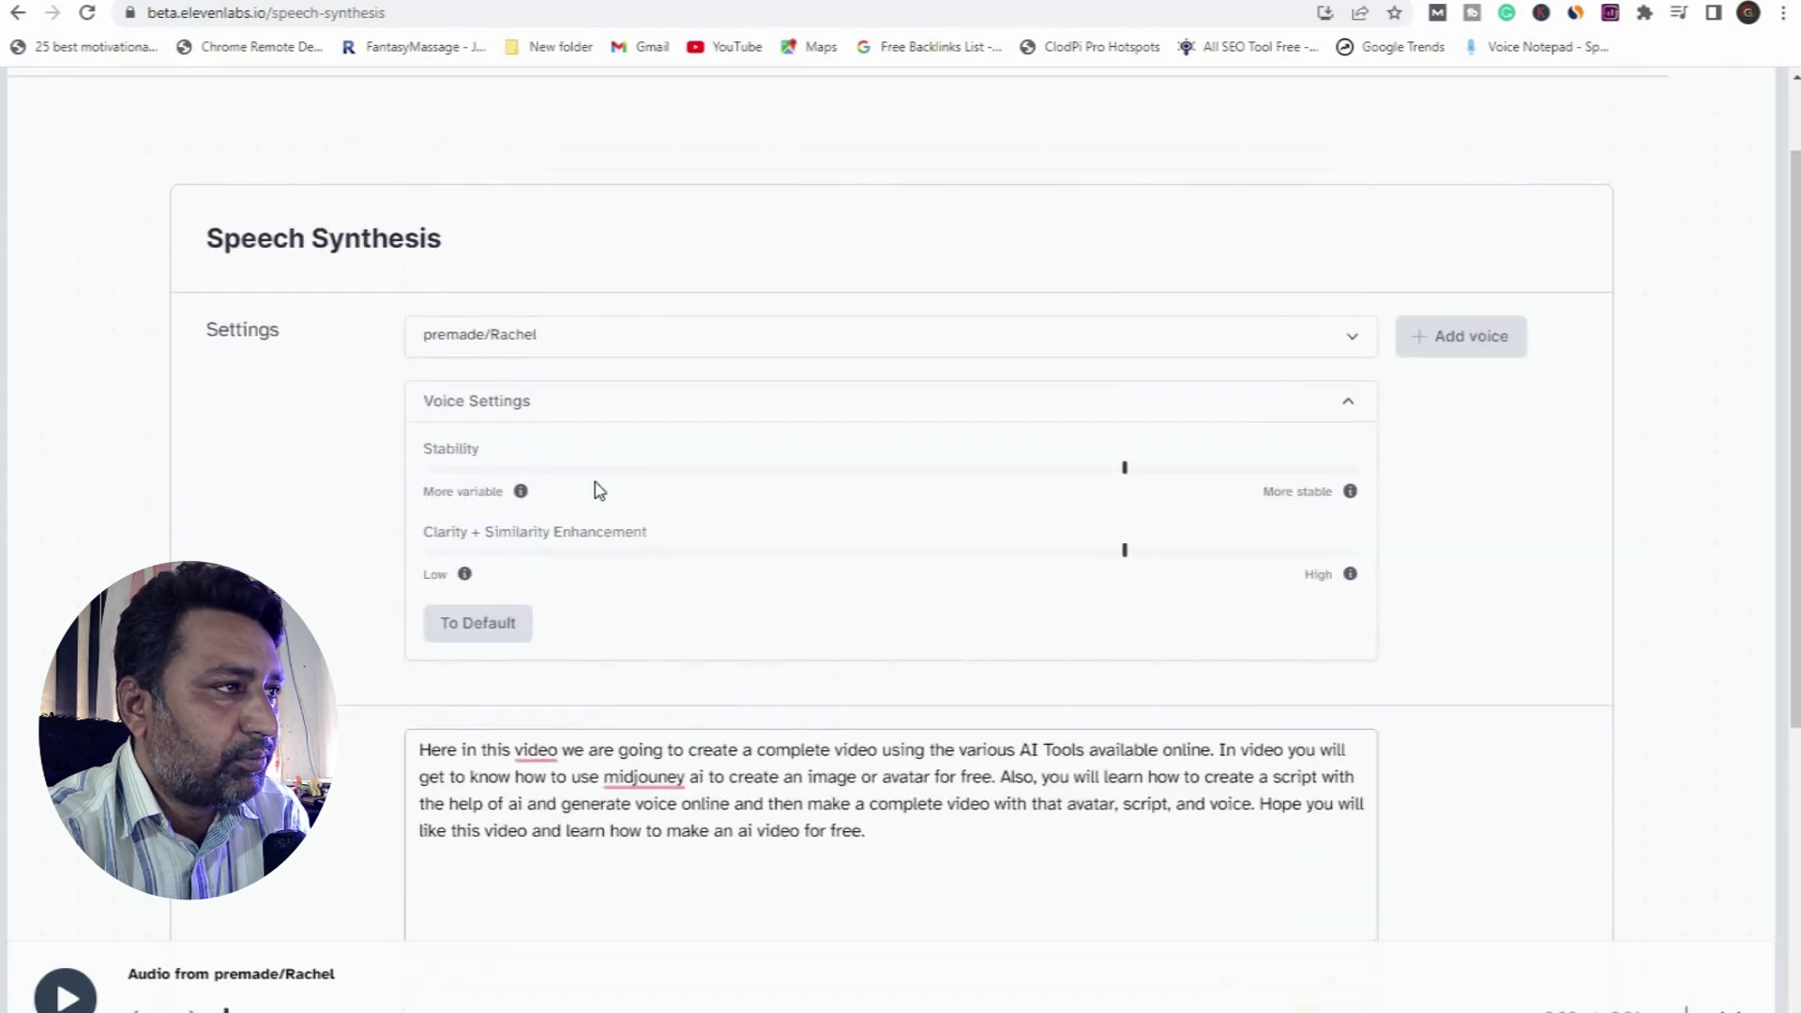
# Step: Keep premade Rachel as the voice and look over the script text
pyautogui.click(589, 339)
pyautogui.scroll(-1, 707, 539)
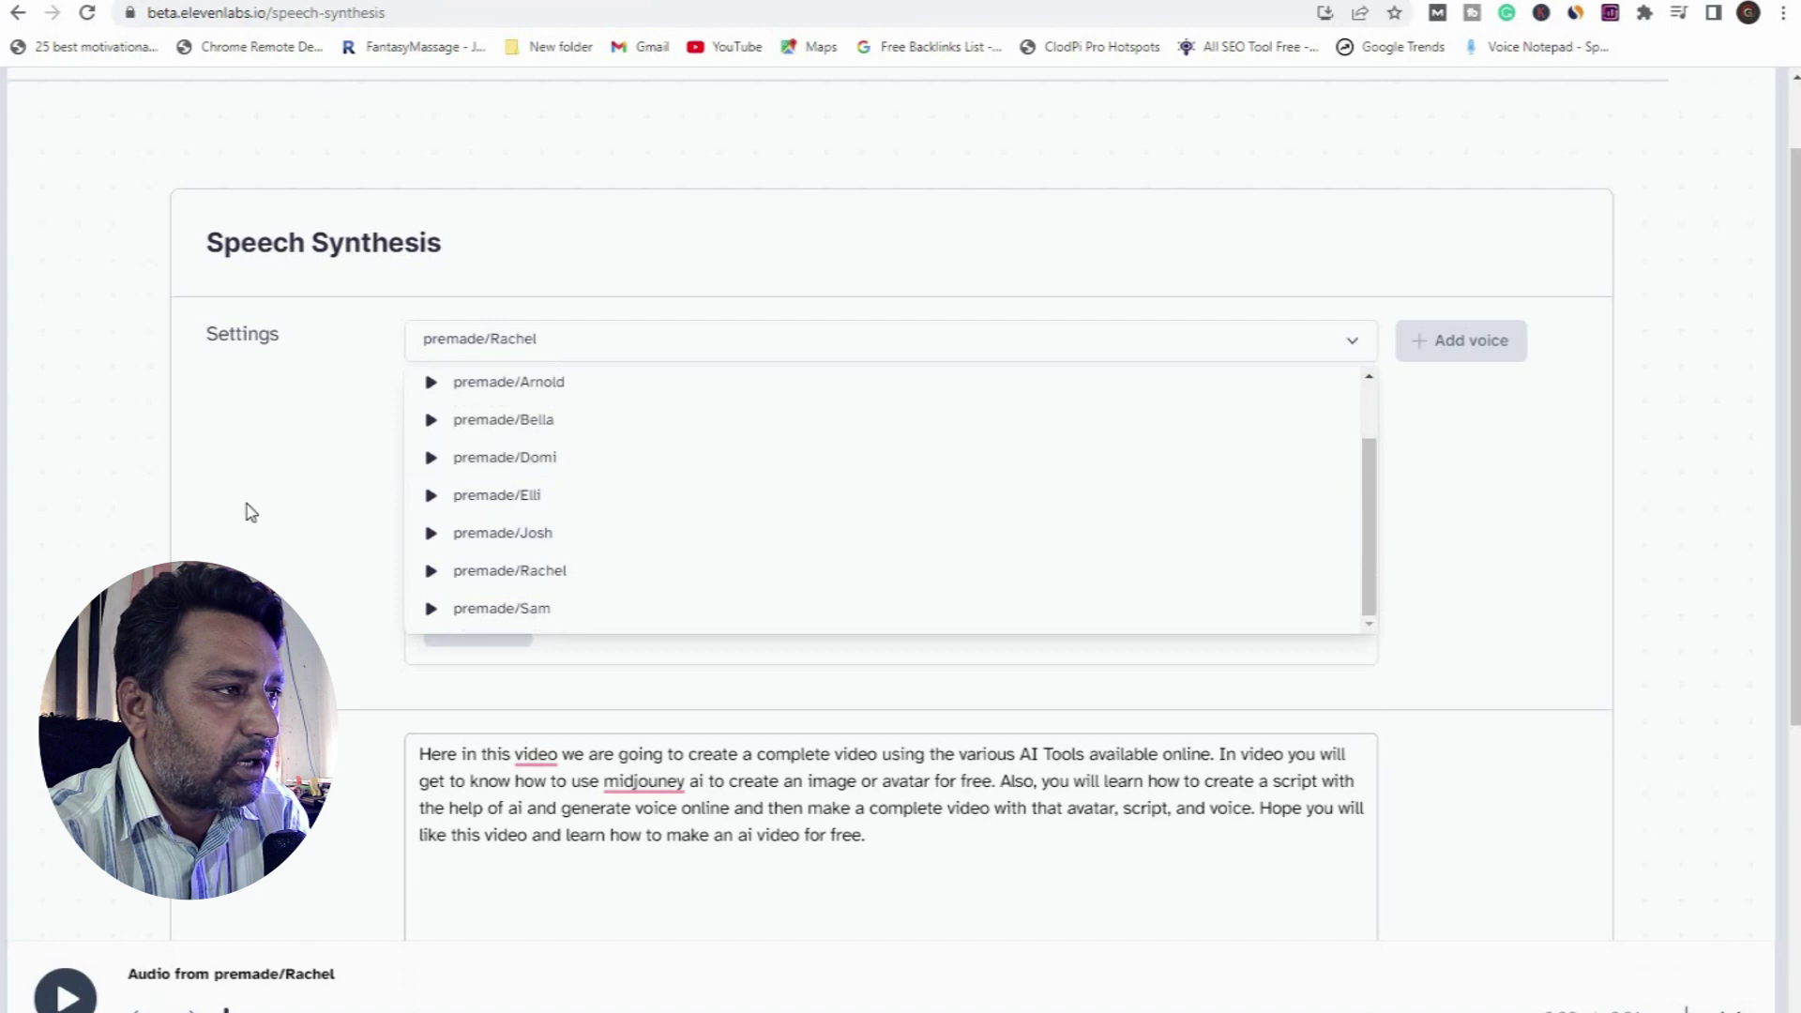
pyautogui.click(297, 519)
pyautogui.scroll(-1, 409, 639)
pyautogui.moveTo(866, 728); pyautogui.dragTo(357, 615)
pyautogui.click(434, 514)
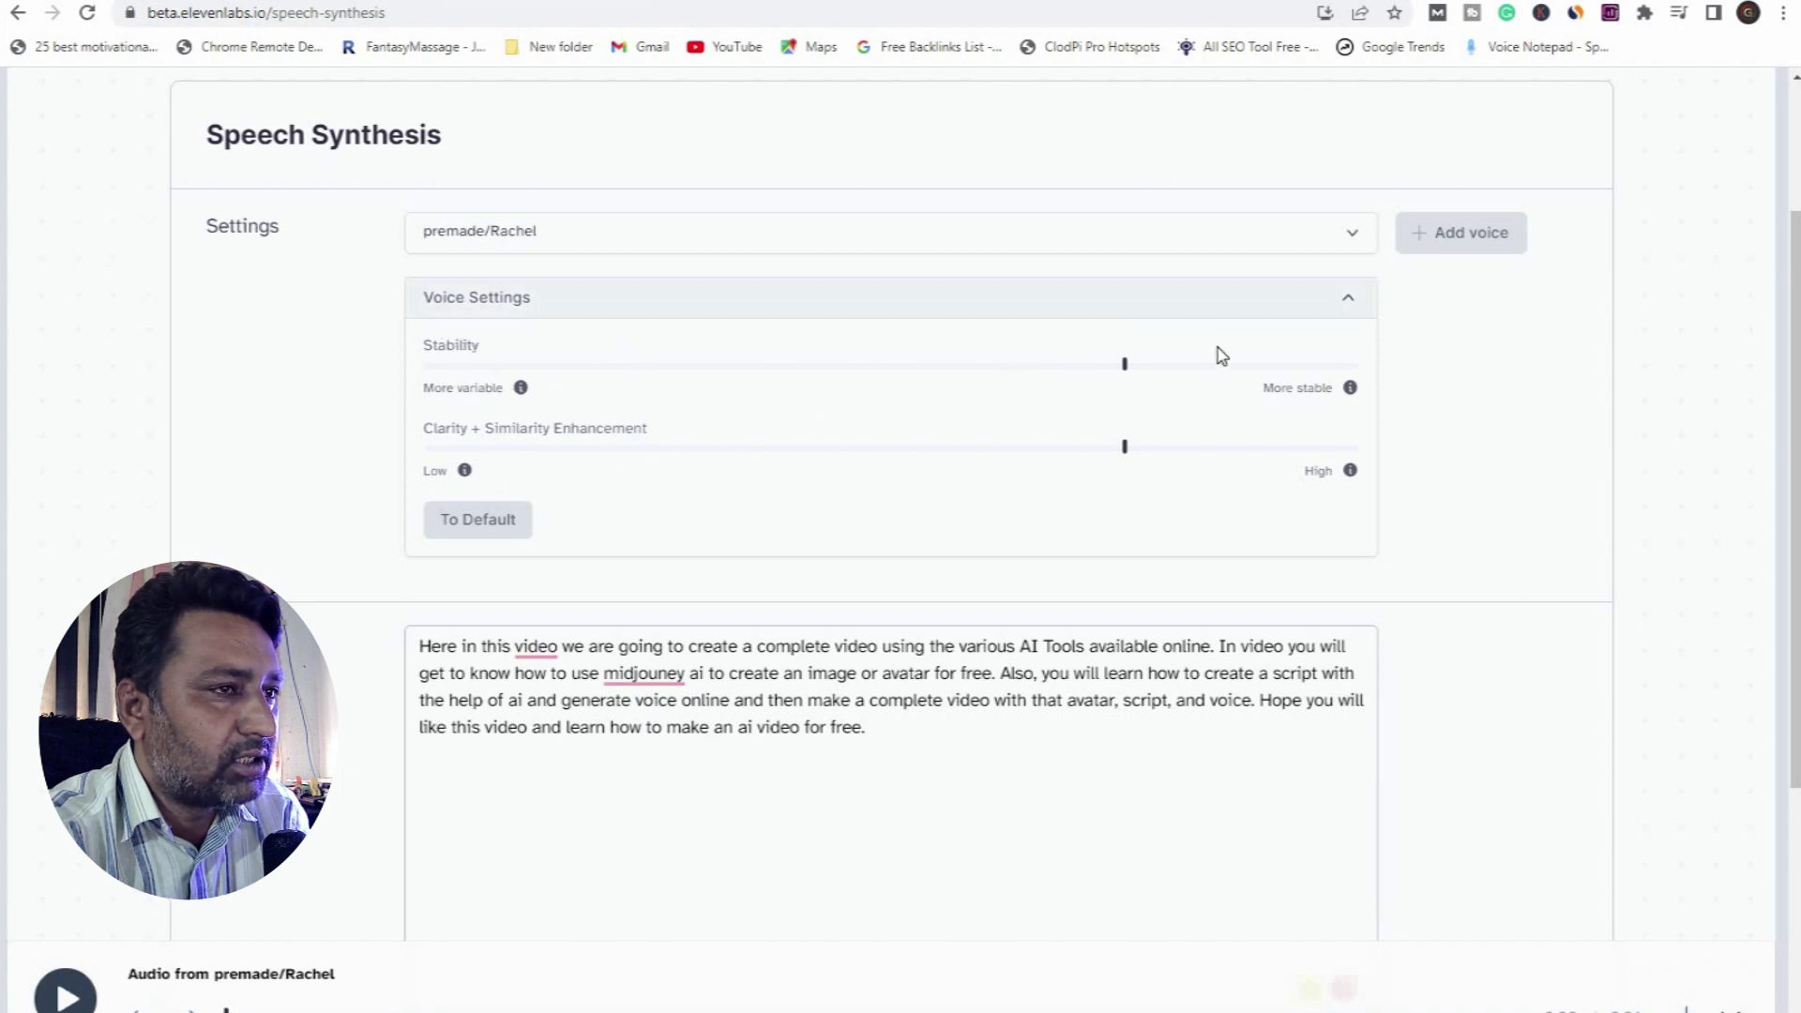
# Step: Review the script paragraph, then play back the generated Rachel voice audio
pyautogui.scroll(-2, 599, 617)
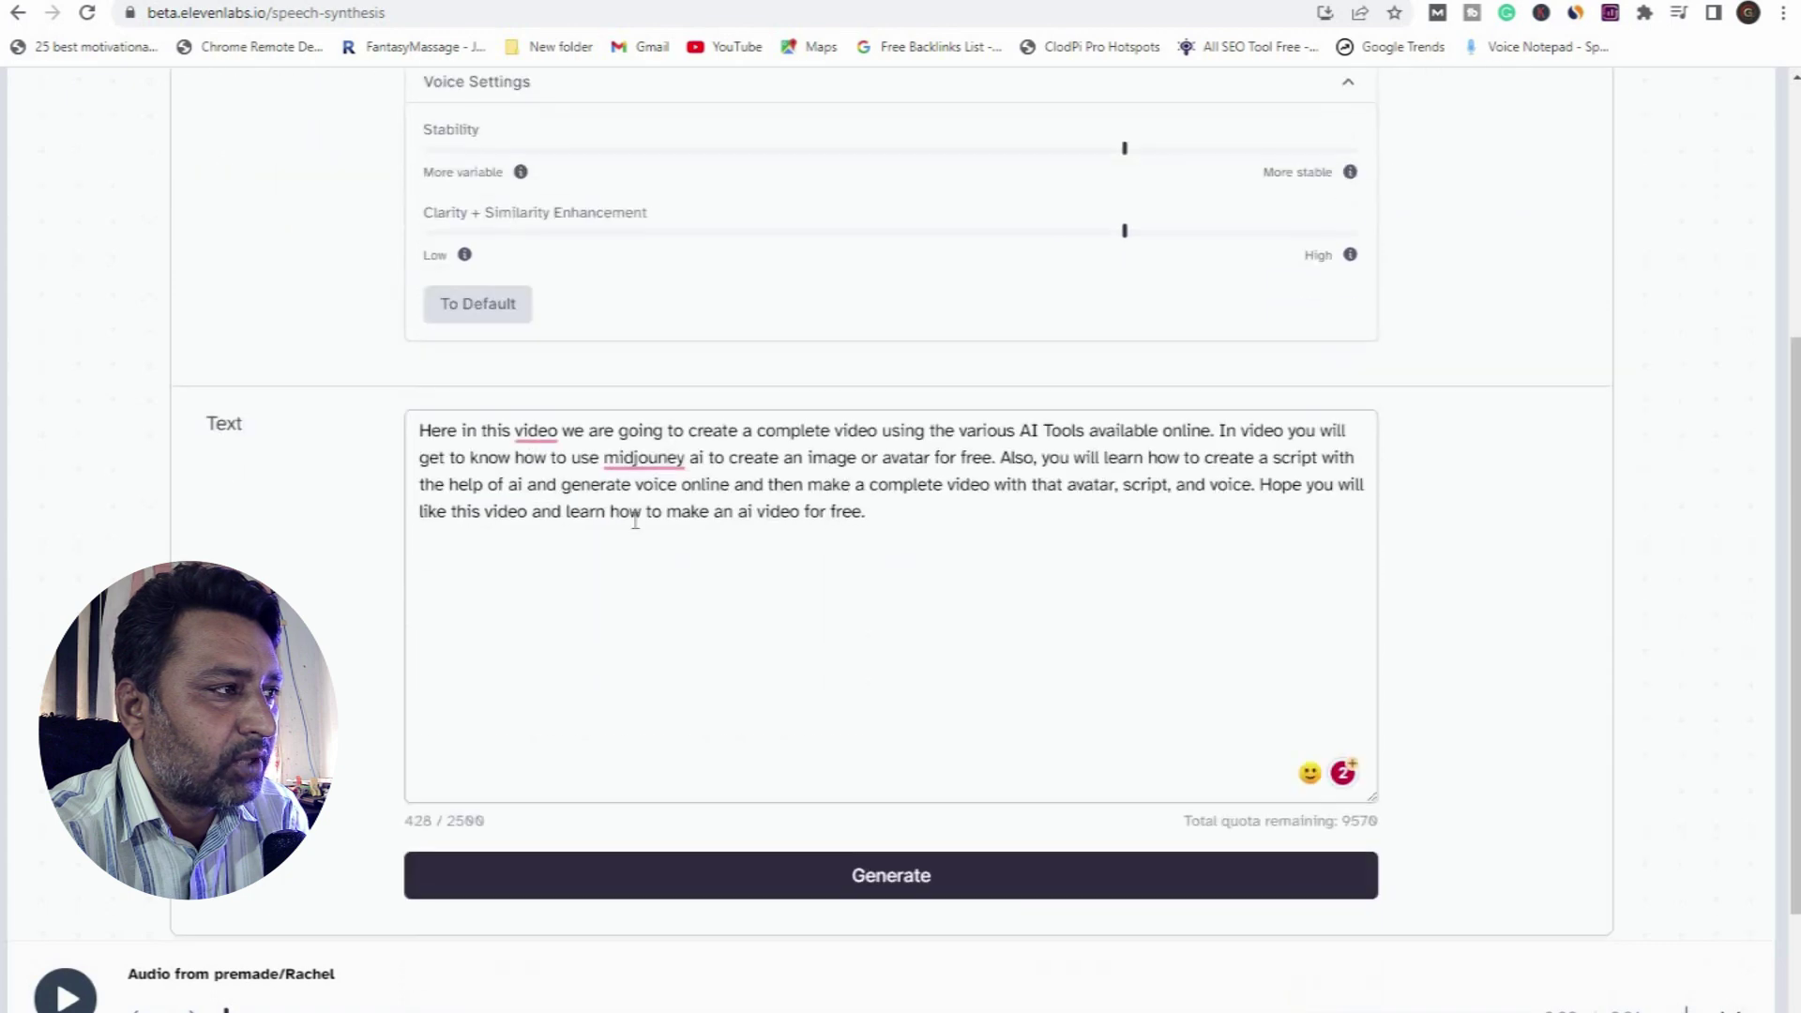
pyautogui.tripleClick(894, 519)
pyautogui.click(342, 487)
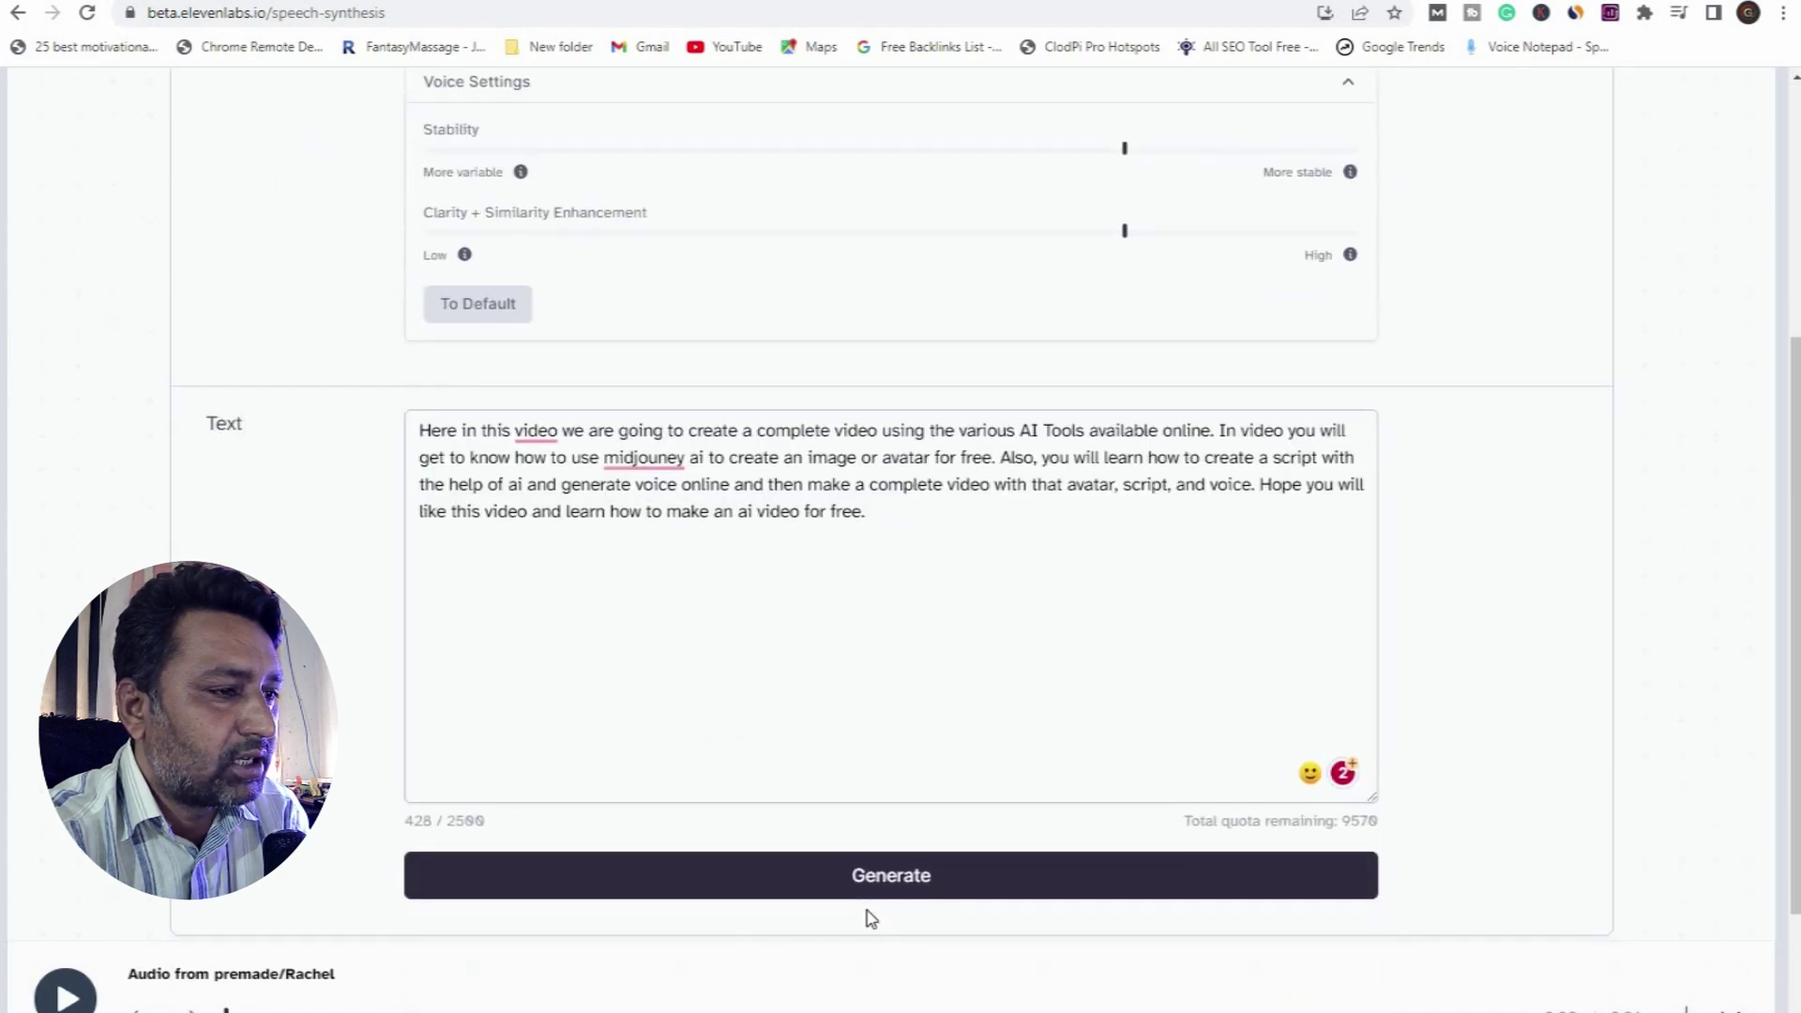
pyautogui.scroll(-1, 891, 891)
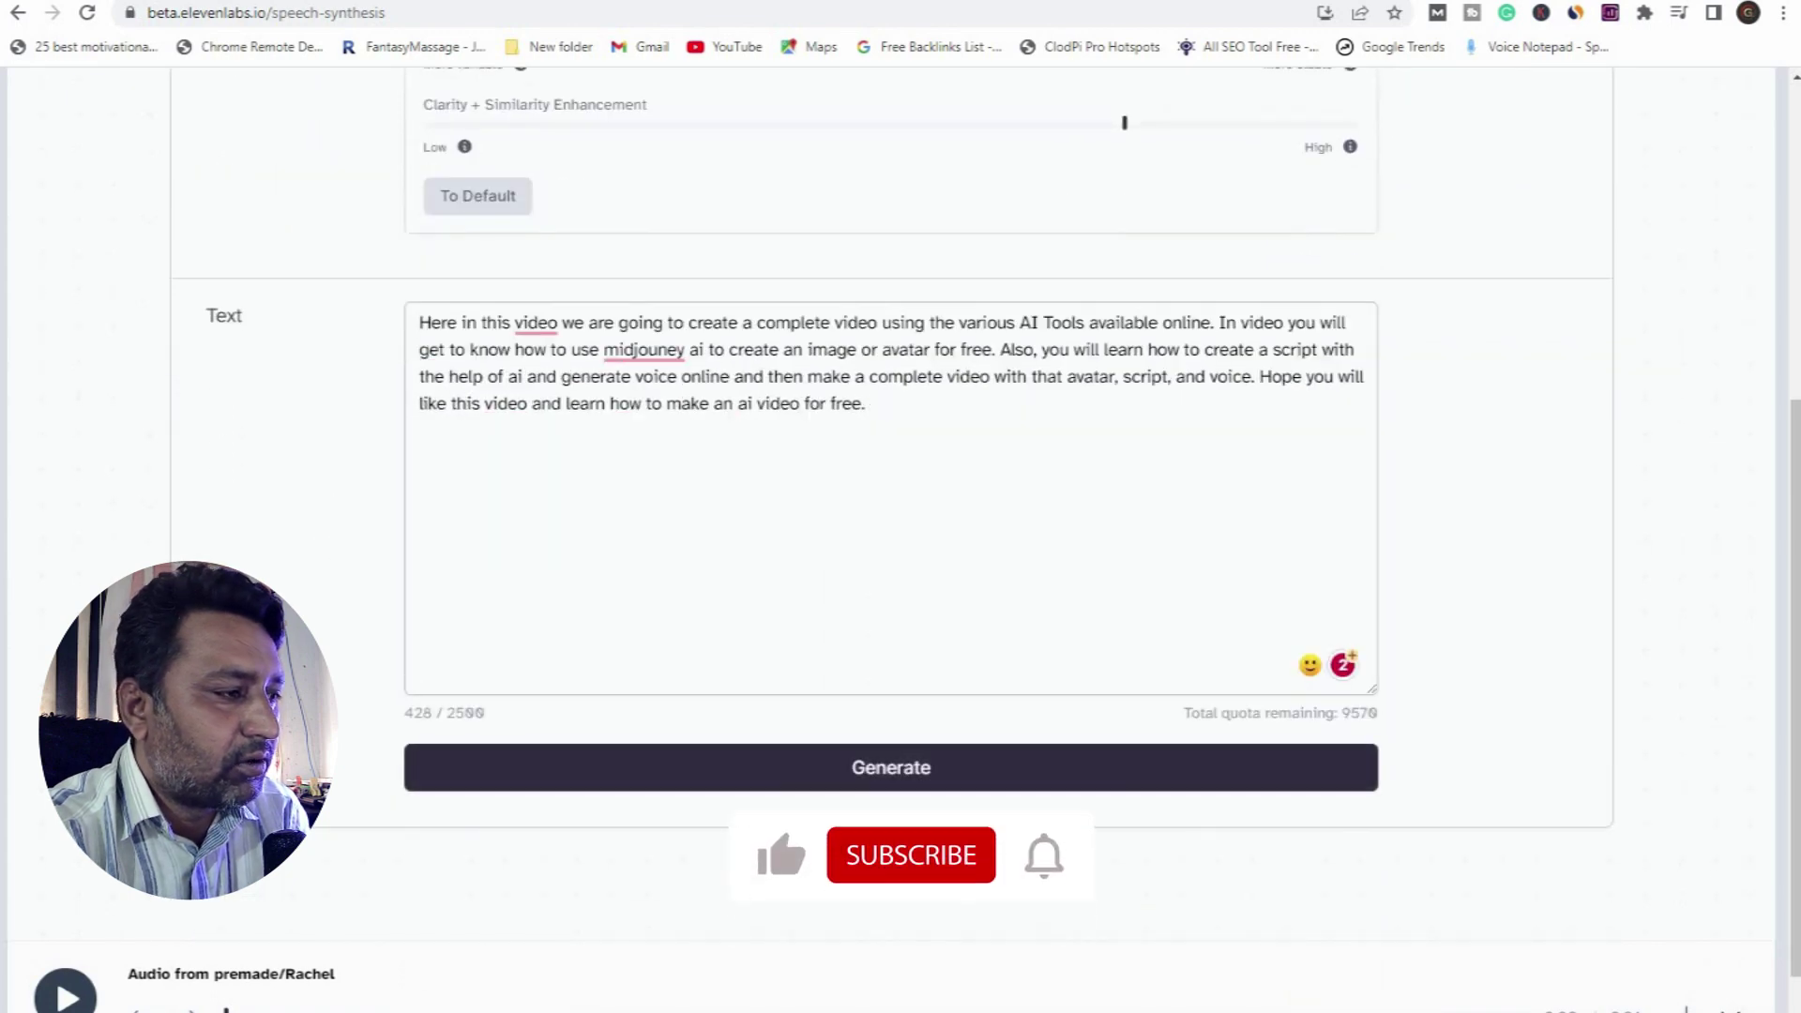
pyautogui.click(68, 994)
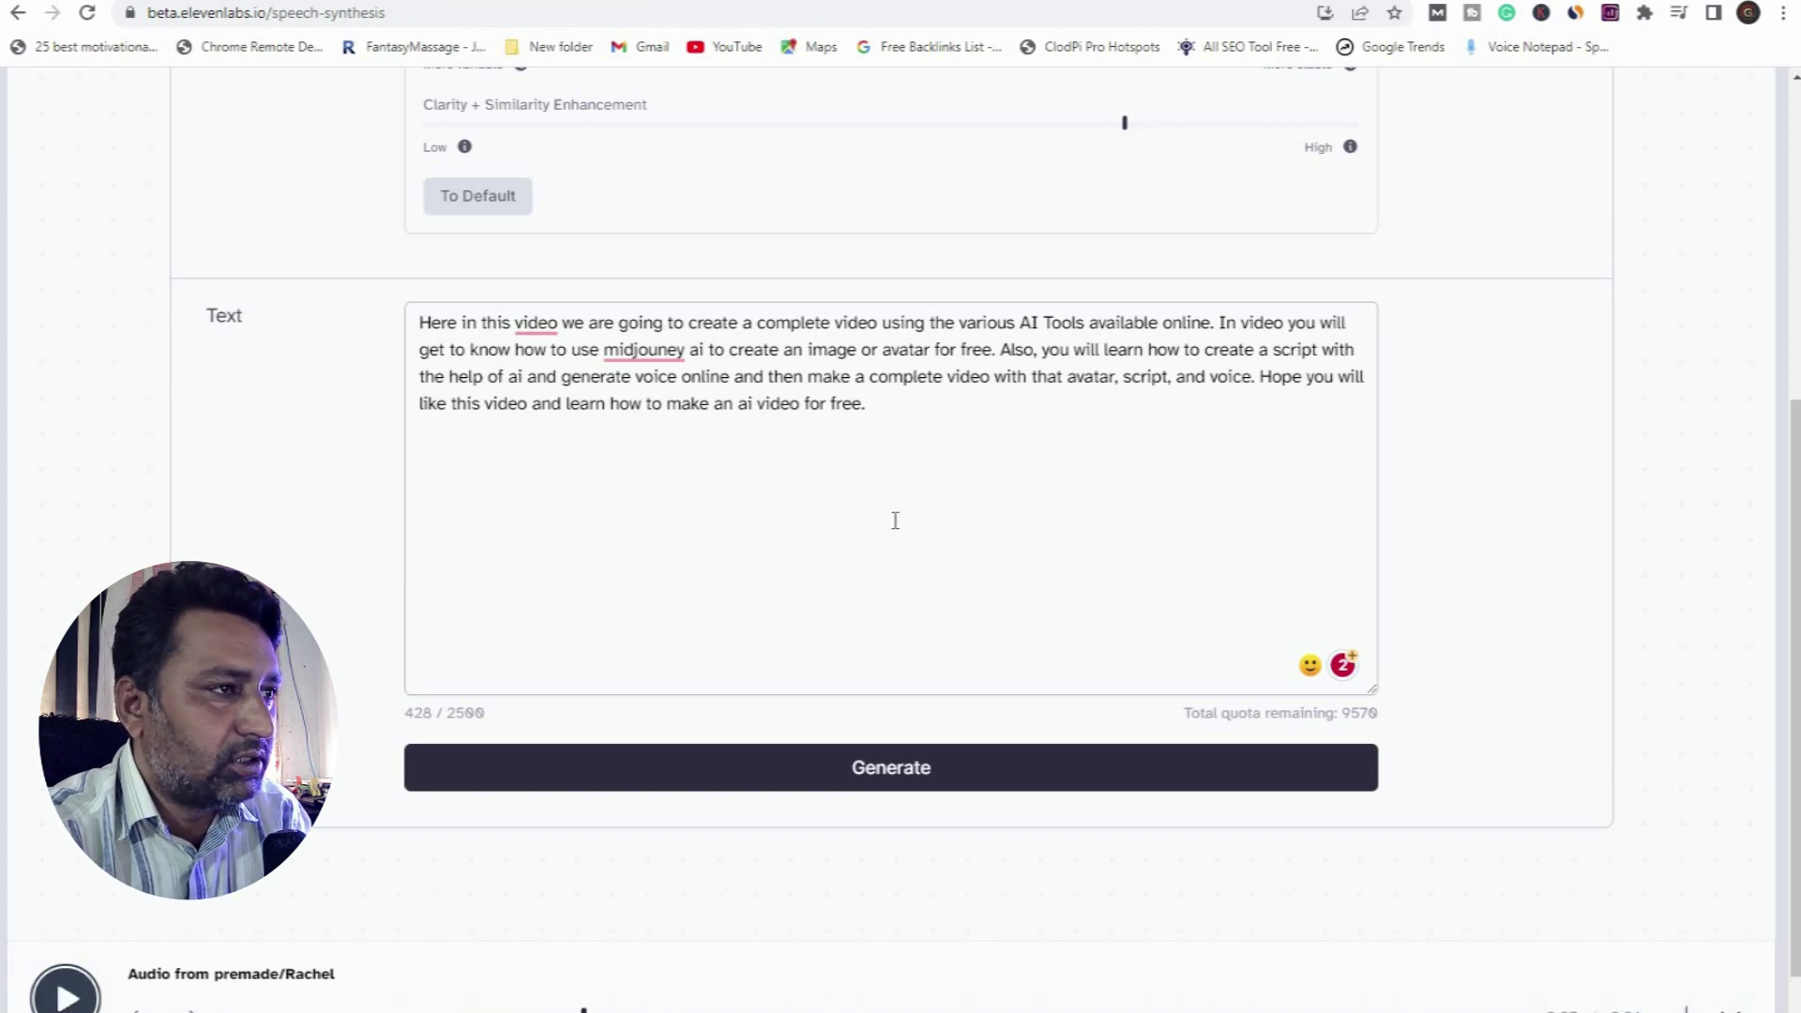
# Step: Check the whole script during playback, then return to the D-ID tab
pyautogui.moveTo(924, 410); pyautogui.dragTo(423, 328)
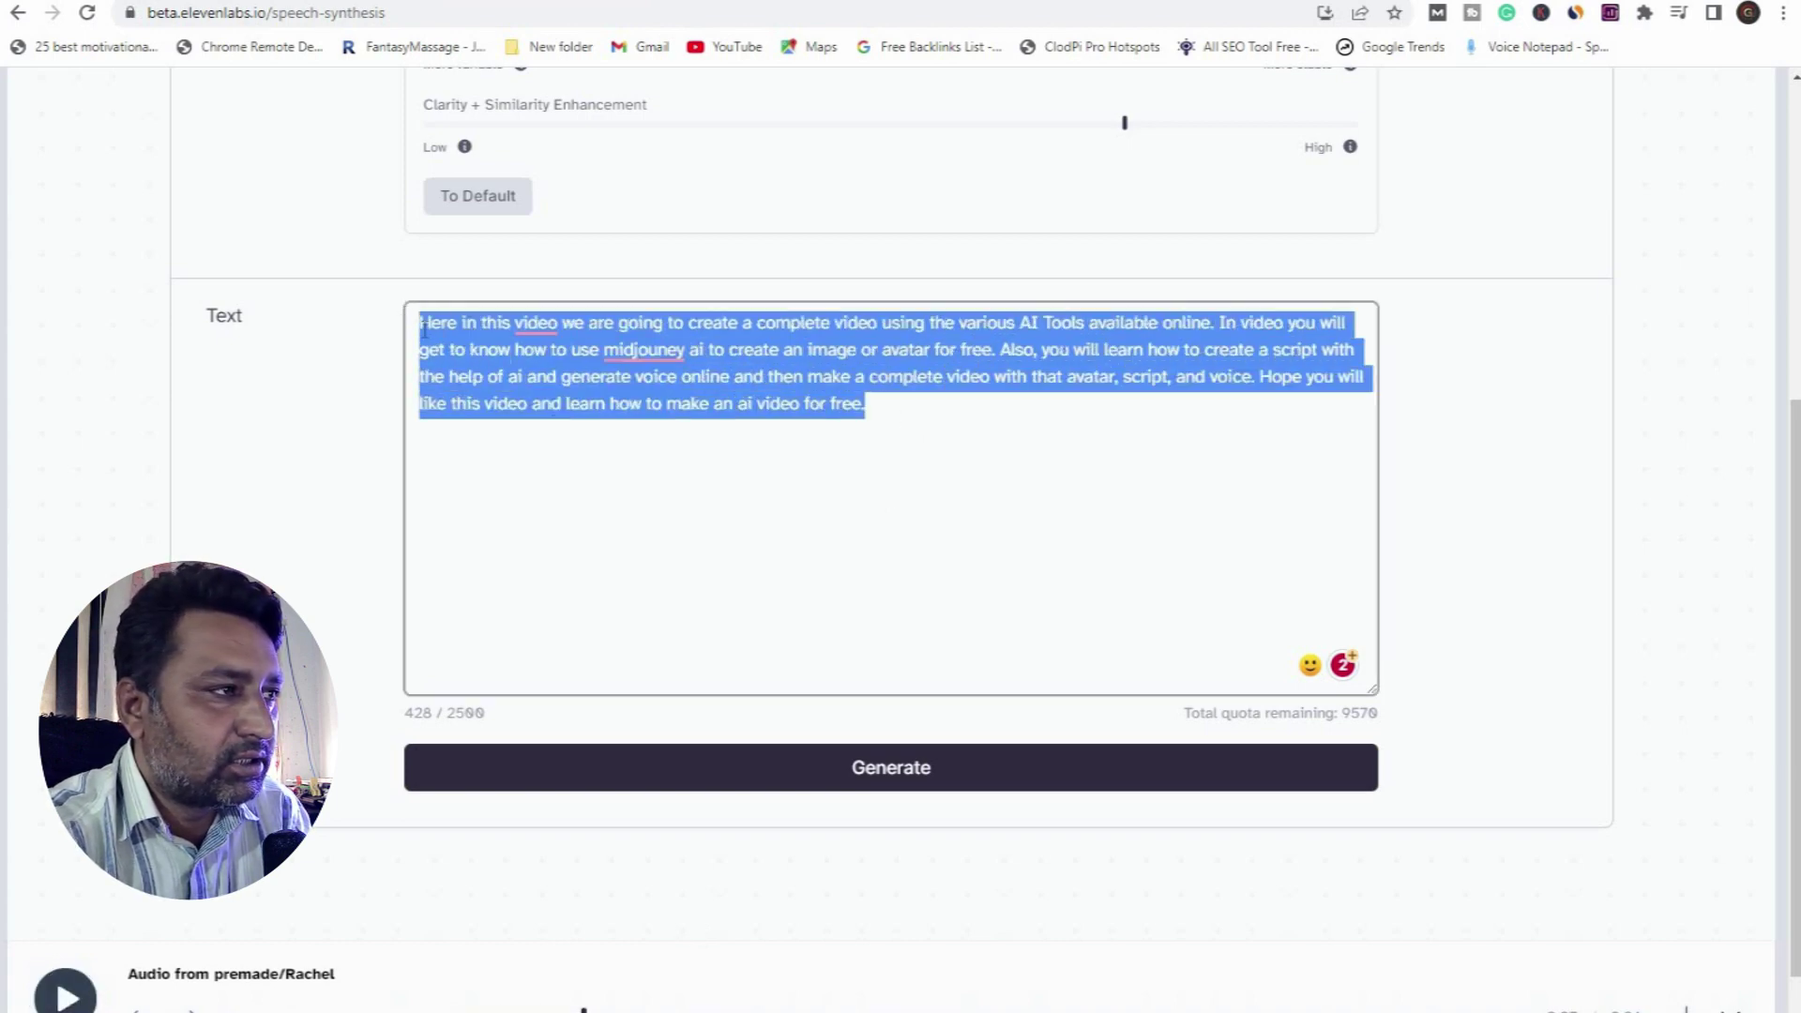
pyautogui.click(969, 531)
pyautogui.moveTo(901, 426); pyautogui.dragTo(419, 322)
pyautogui.click(907, 435)
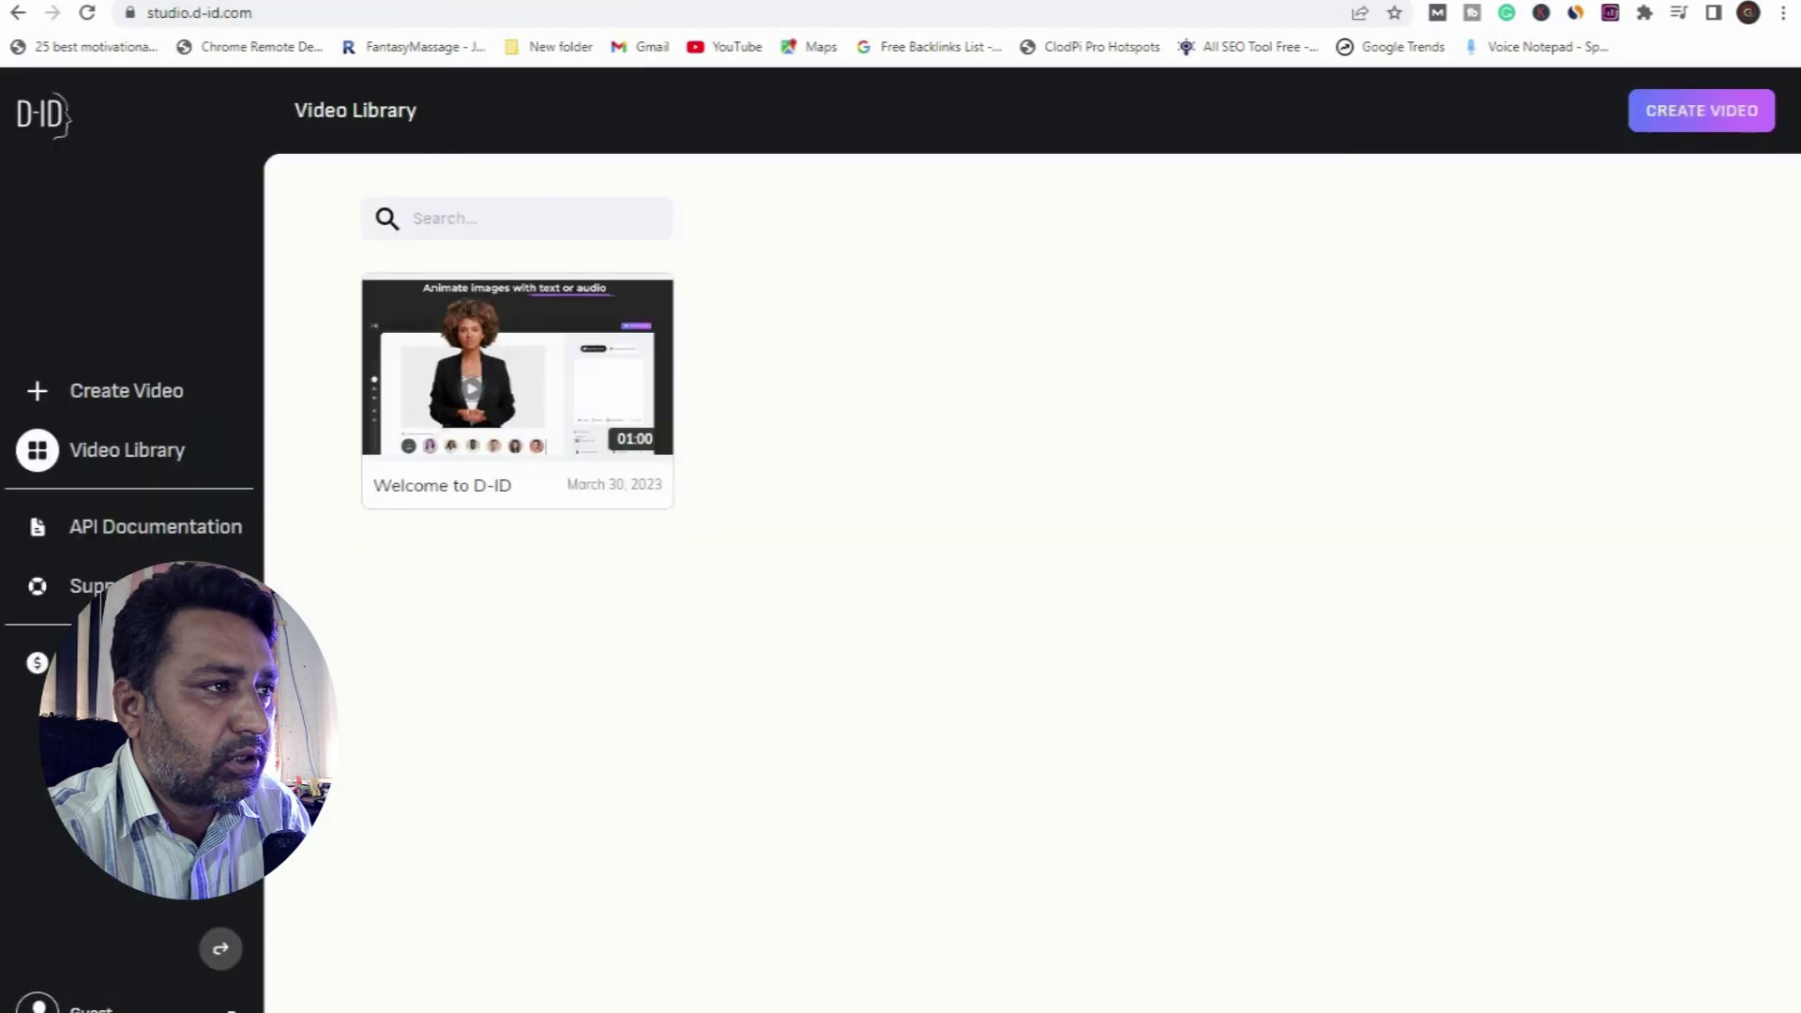
pyautogui.click(771, 5)
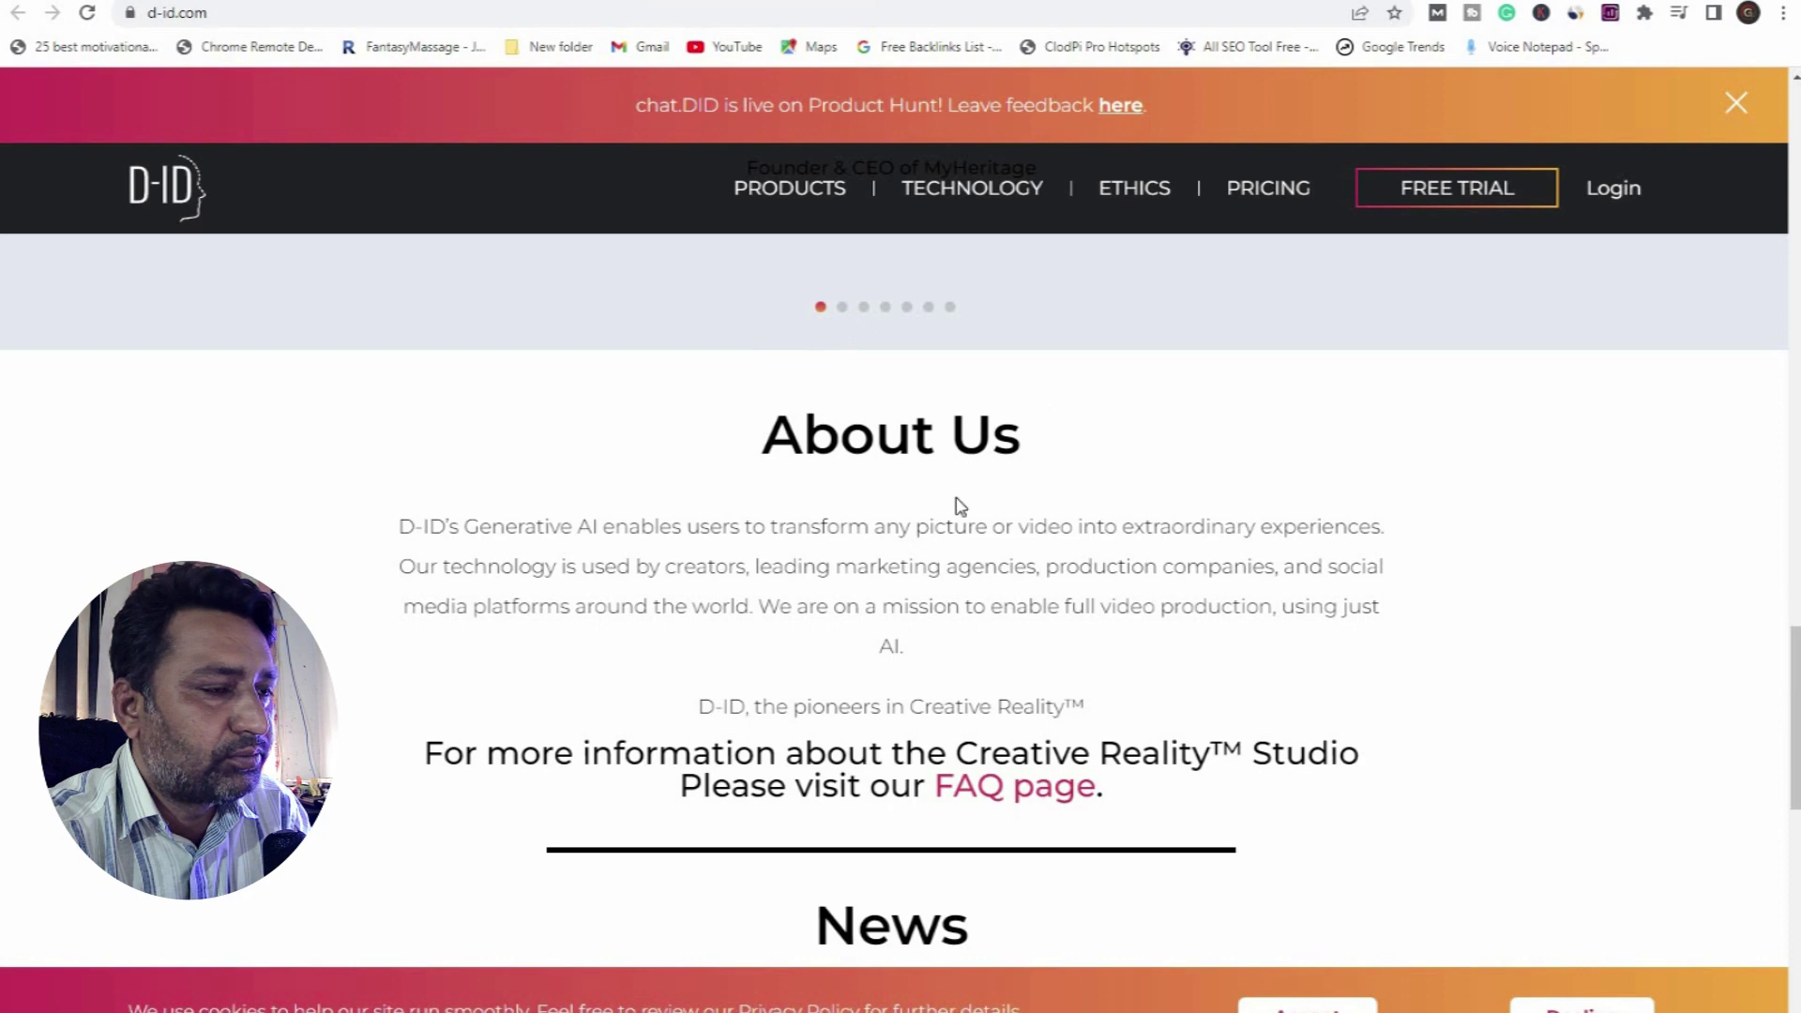
# Step: Preview and close the Welcome to D-ID sample video, then begin a new creative video
pyautogui.scroll(-3, 1011, 565)
pyautogui.scroll(-6, 1018, 552)
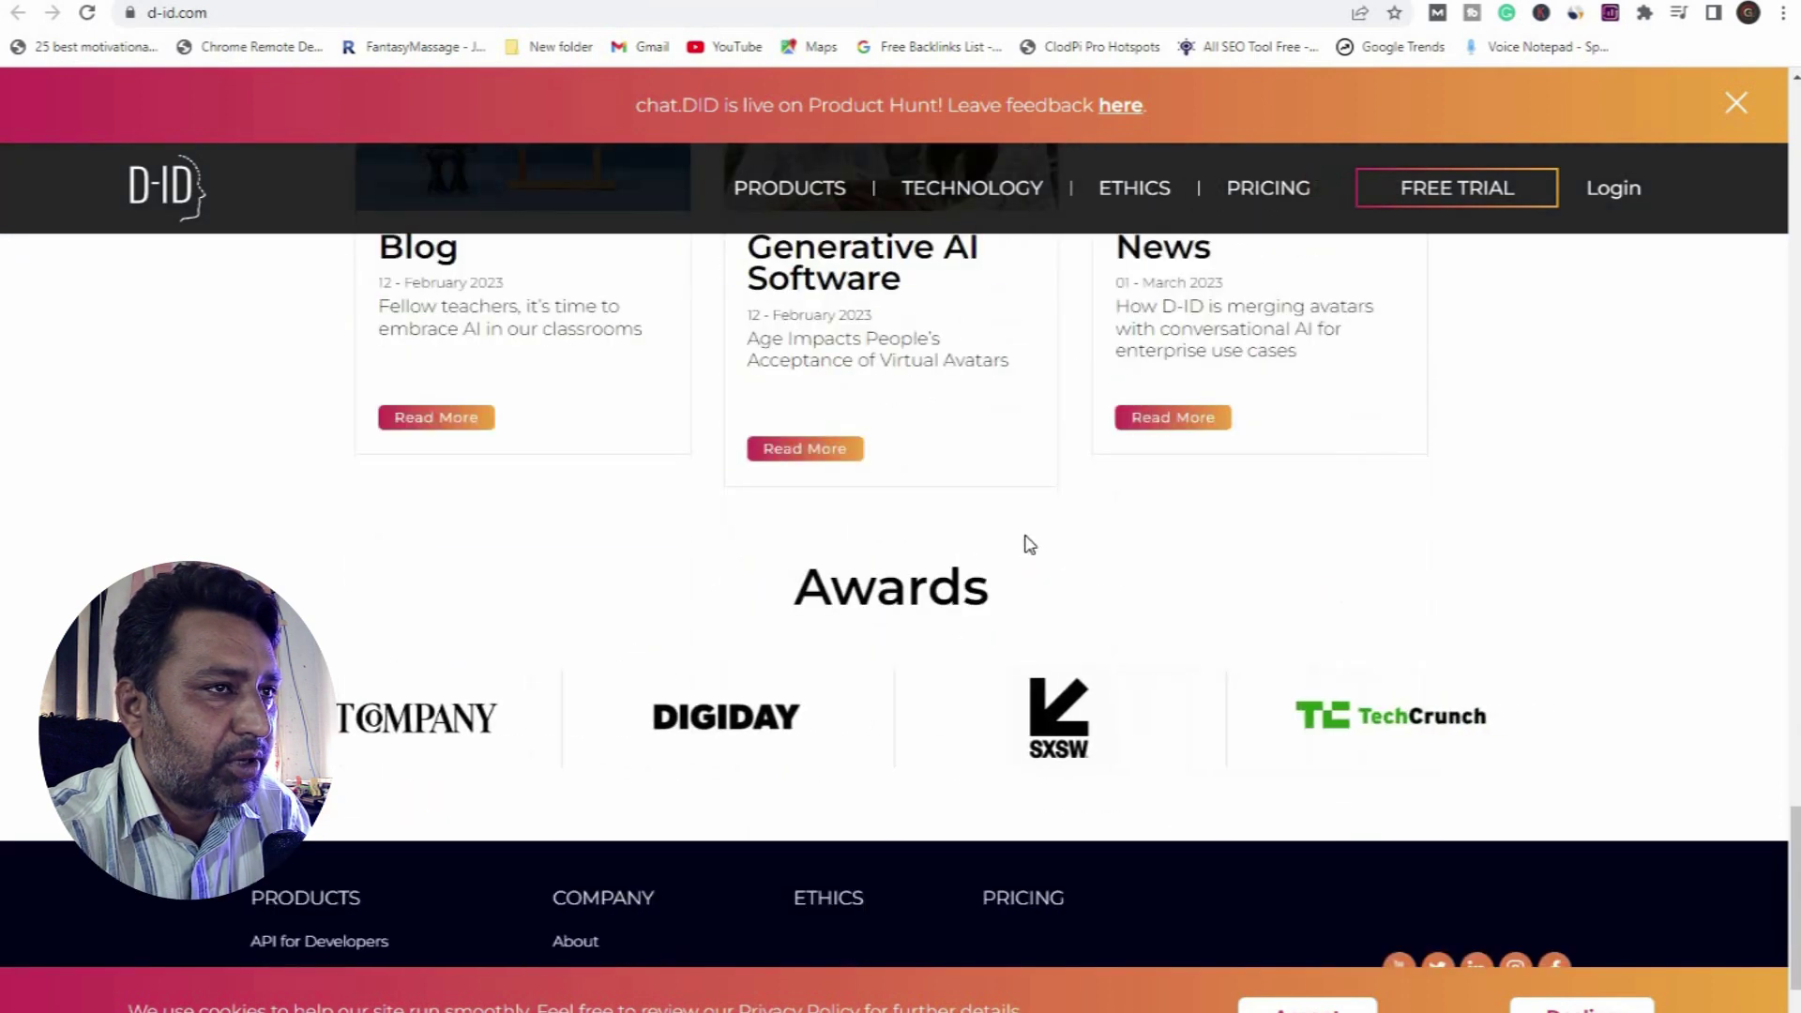
pyautogui.scroll(-3, 1029, 544)
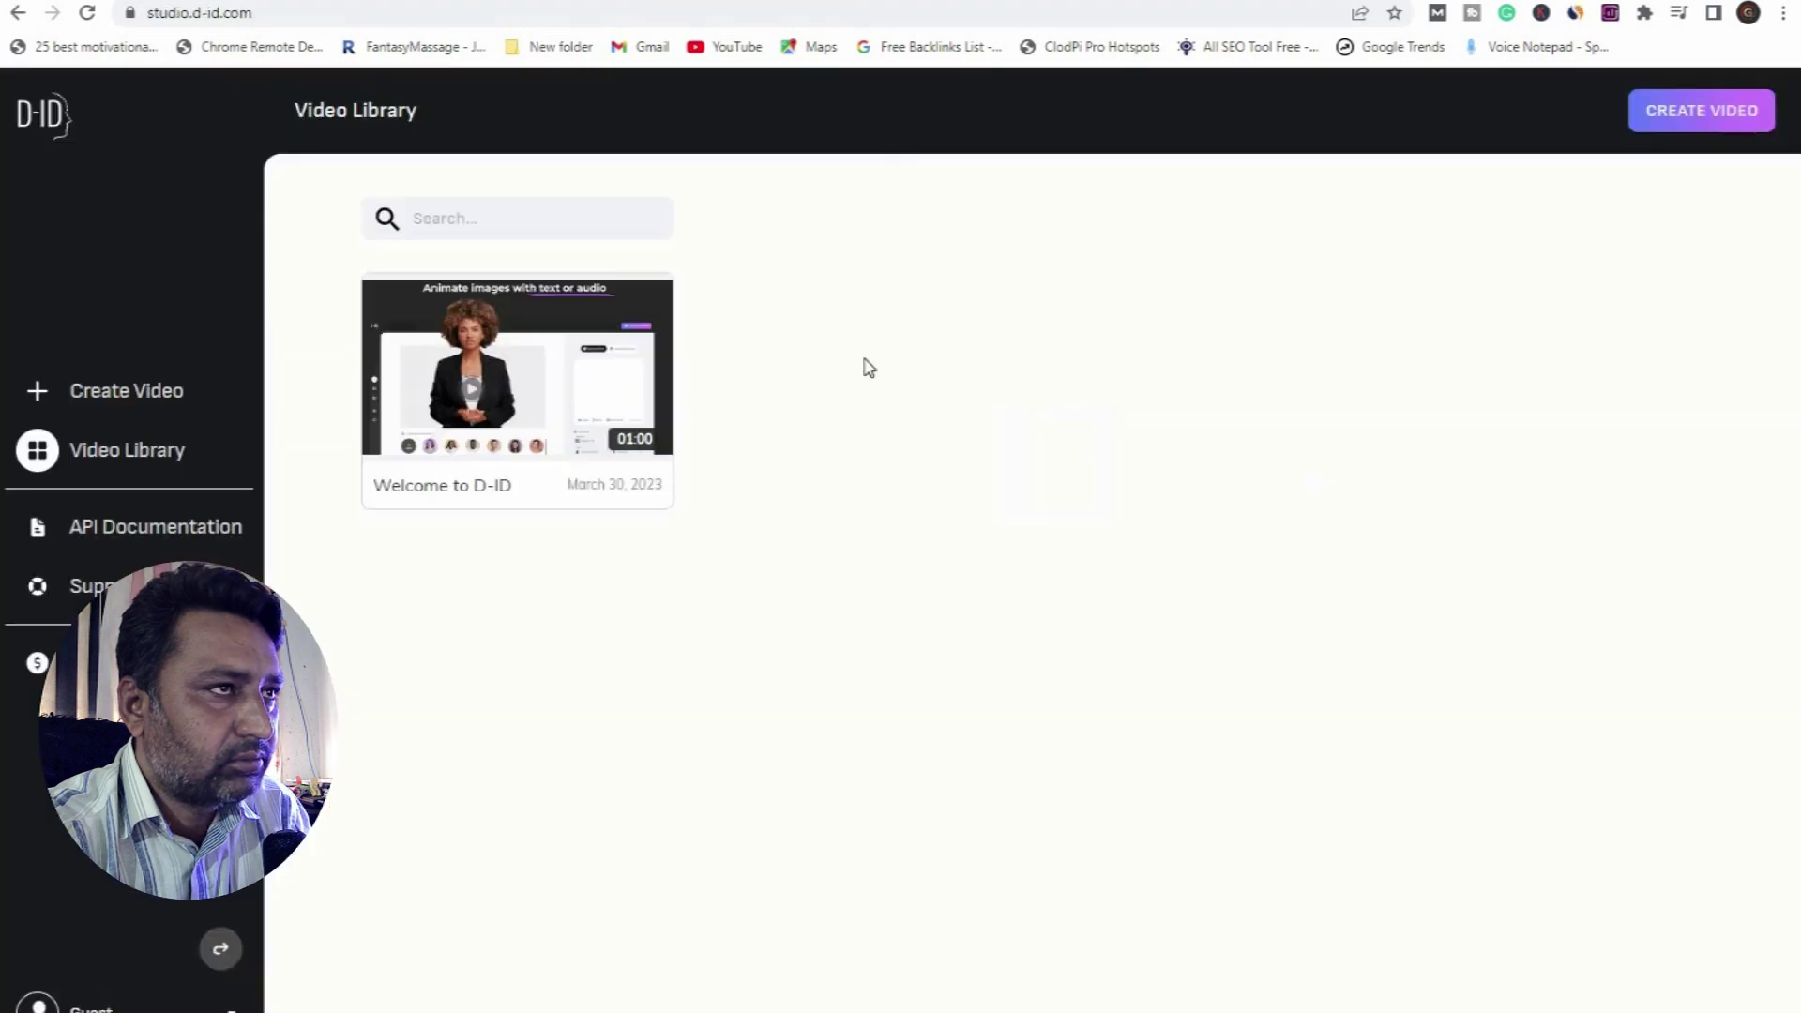
pyautogui.click(520, 369)
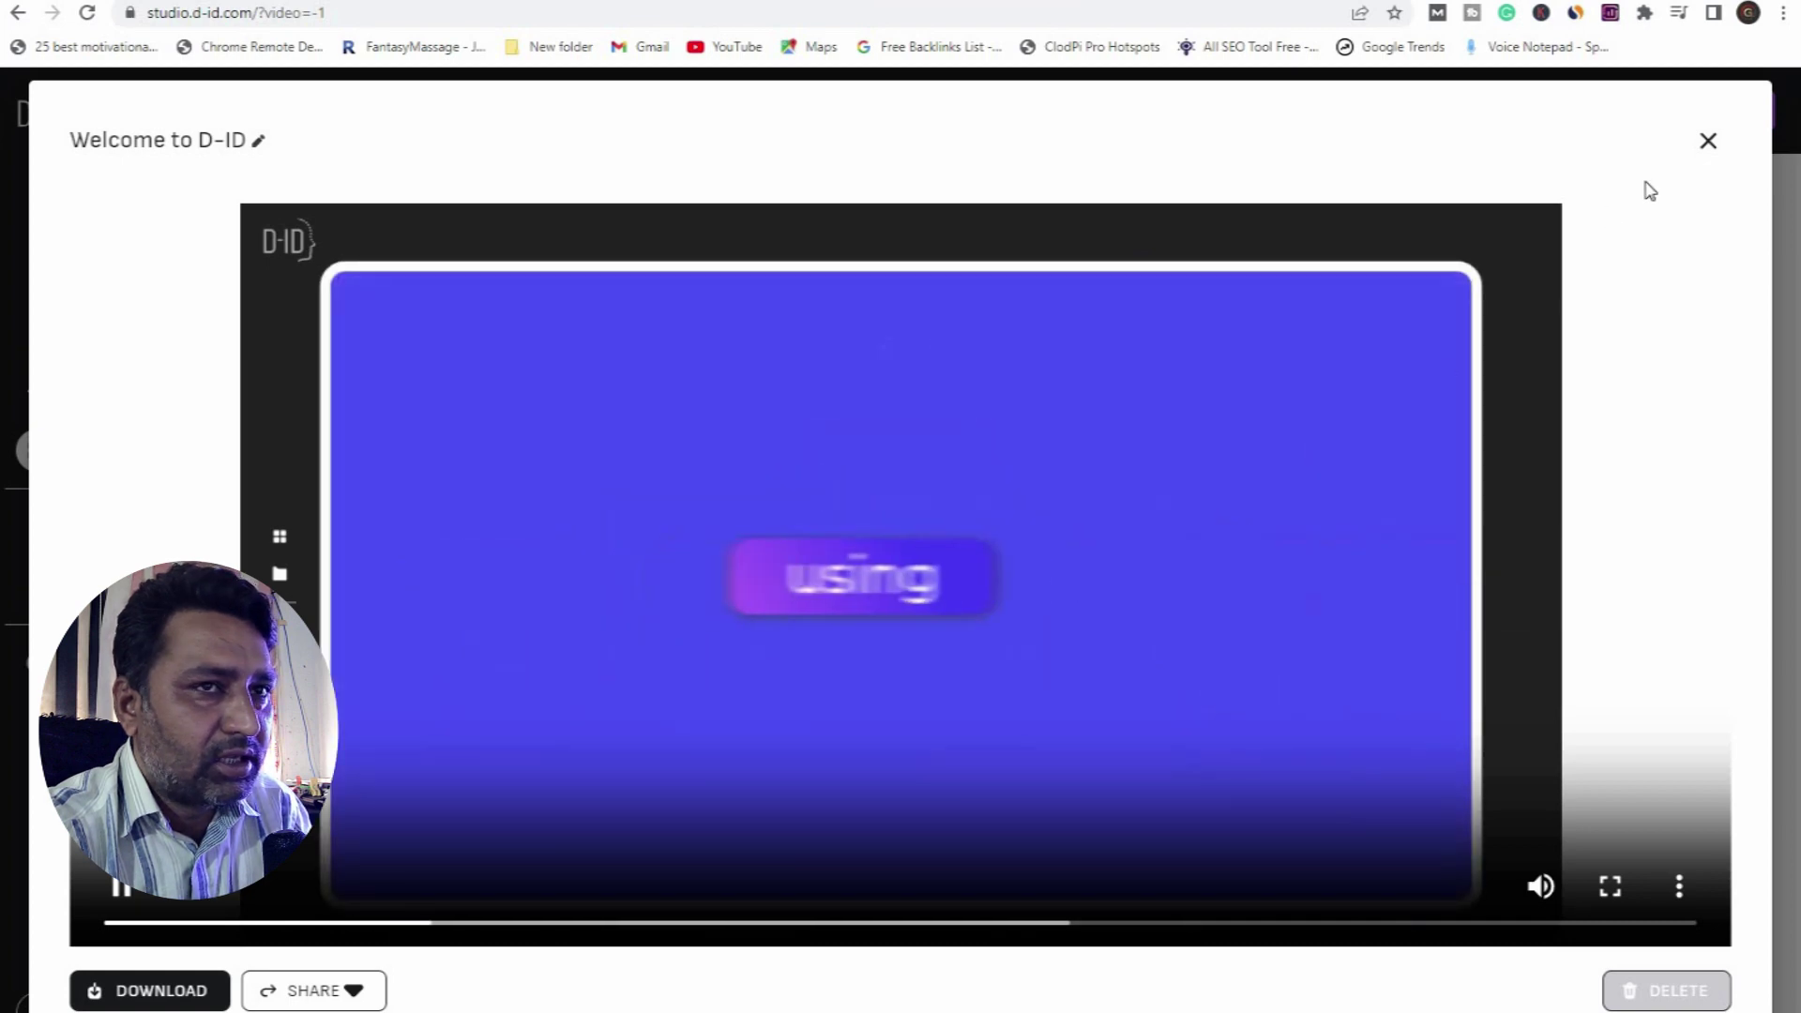
pyautogui.click(1708, 141)
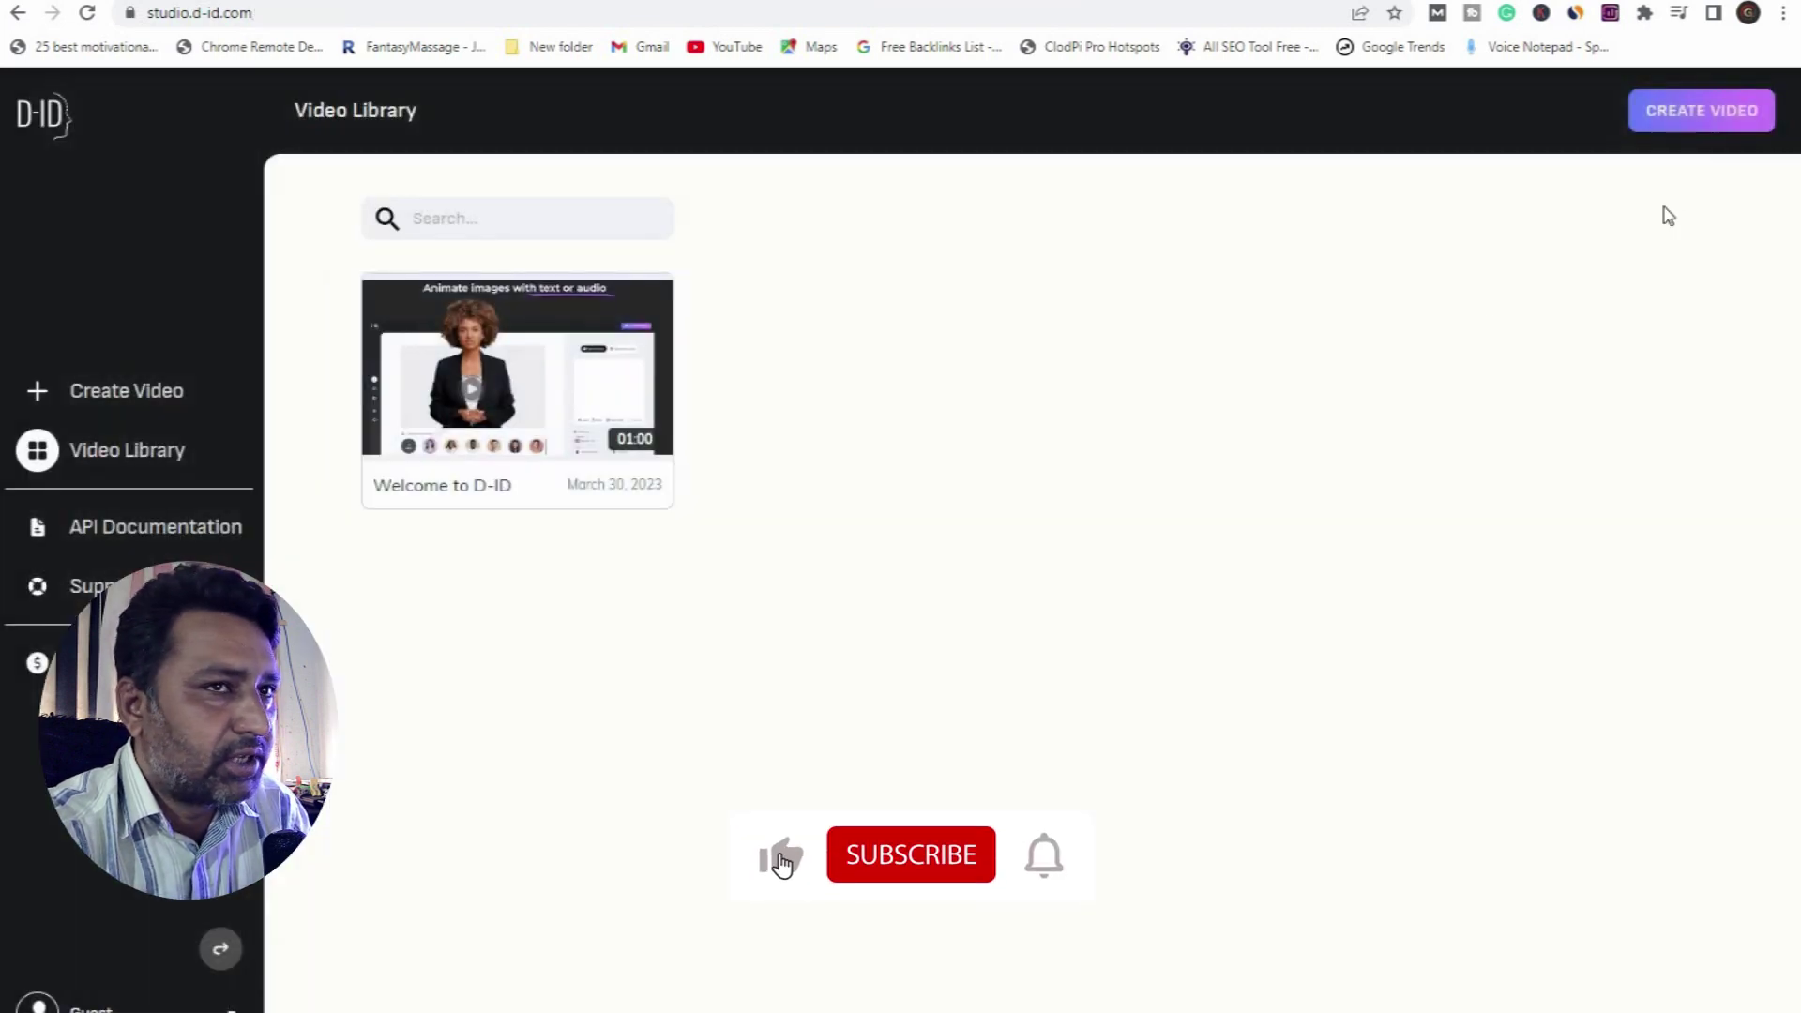
pyautogui.click(1704, 112)
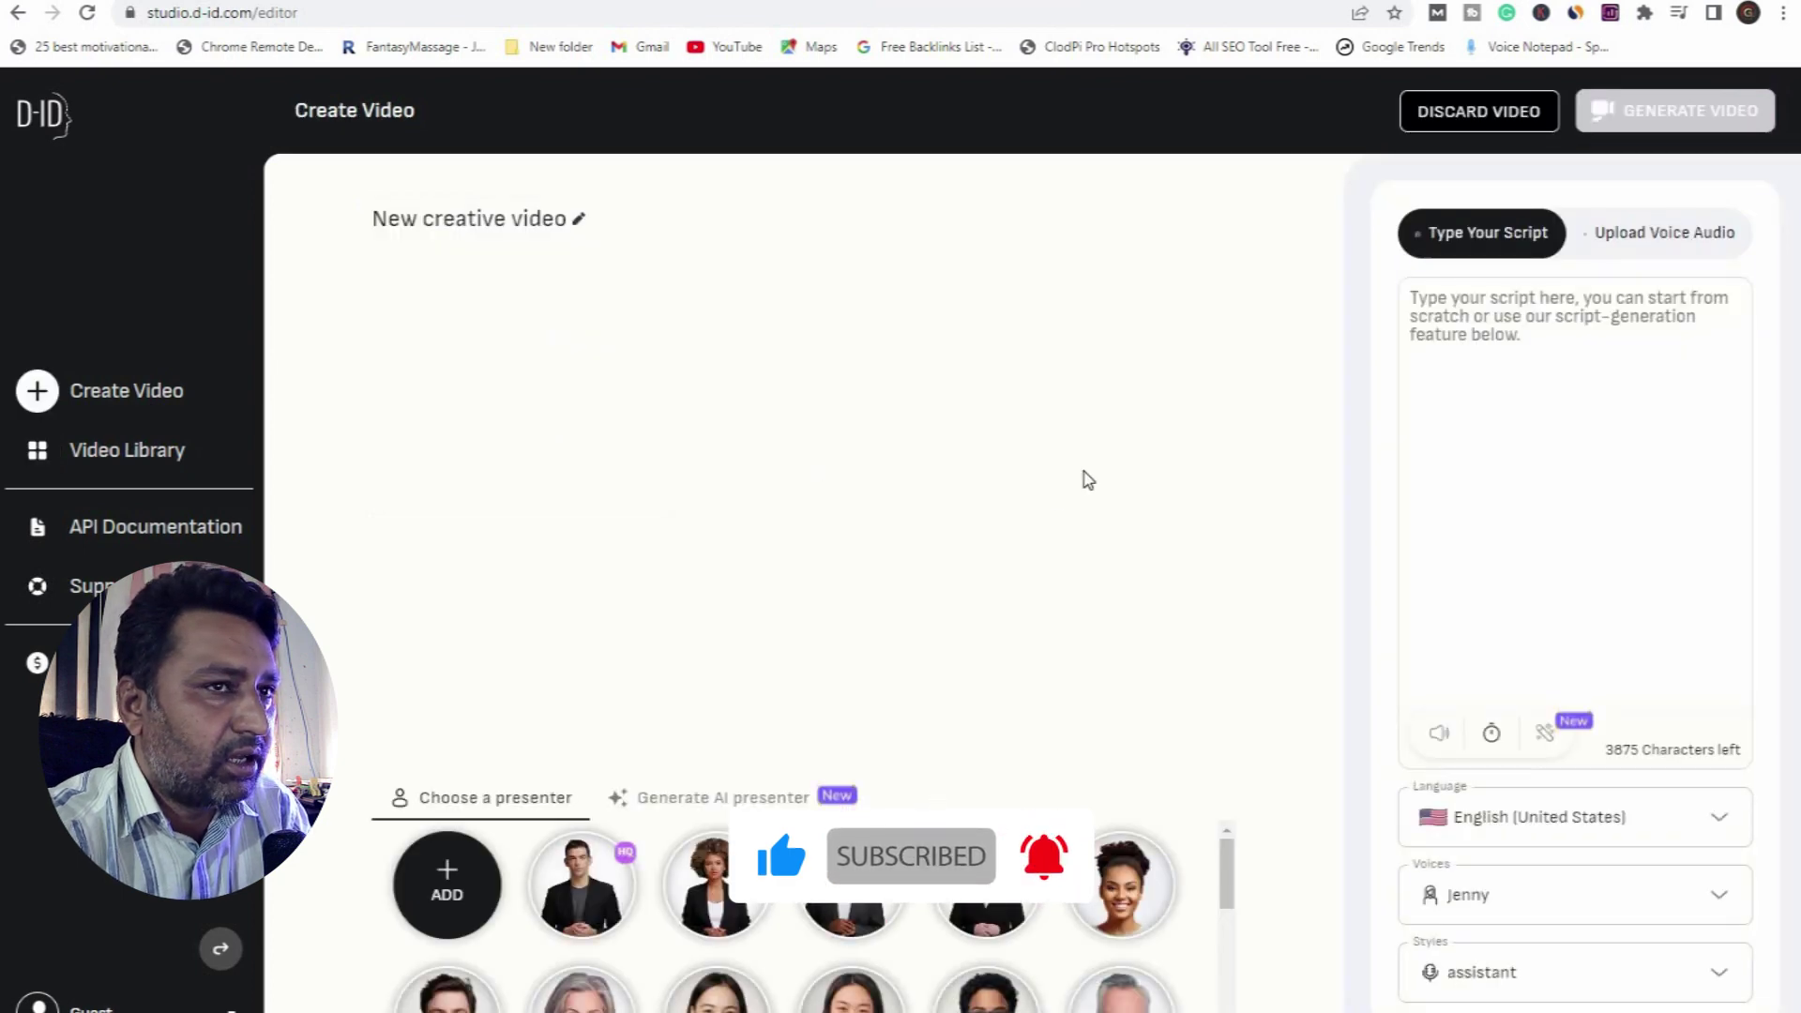
# Step: Switch the new video's voice input to an uploaded audio file, briefly checking ElevenLabs
pyautogui.click(1656, 237)
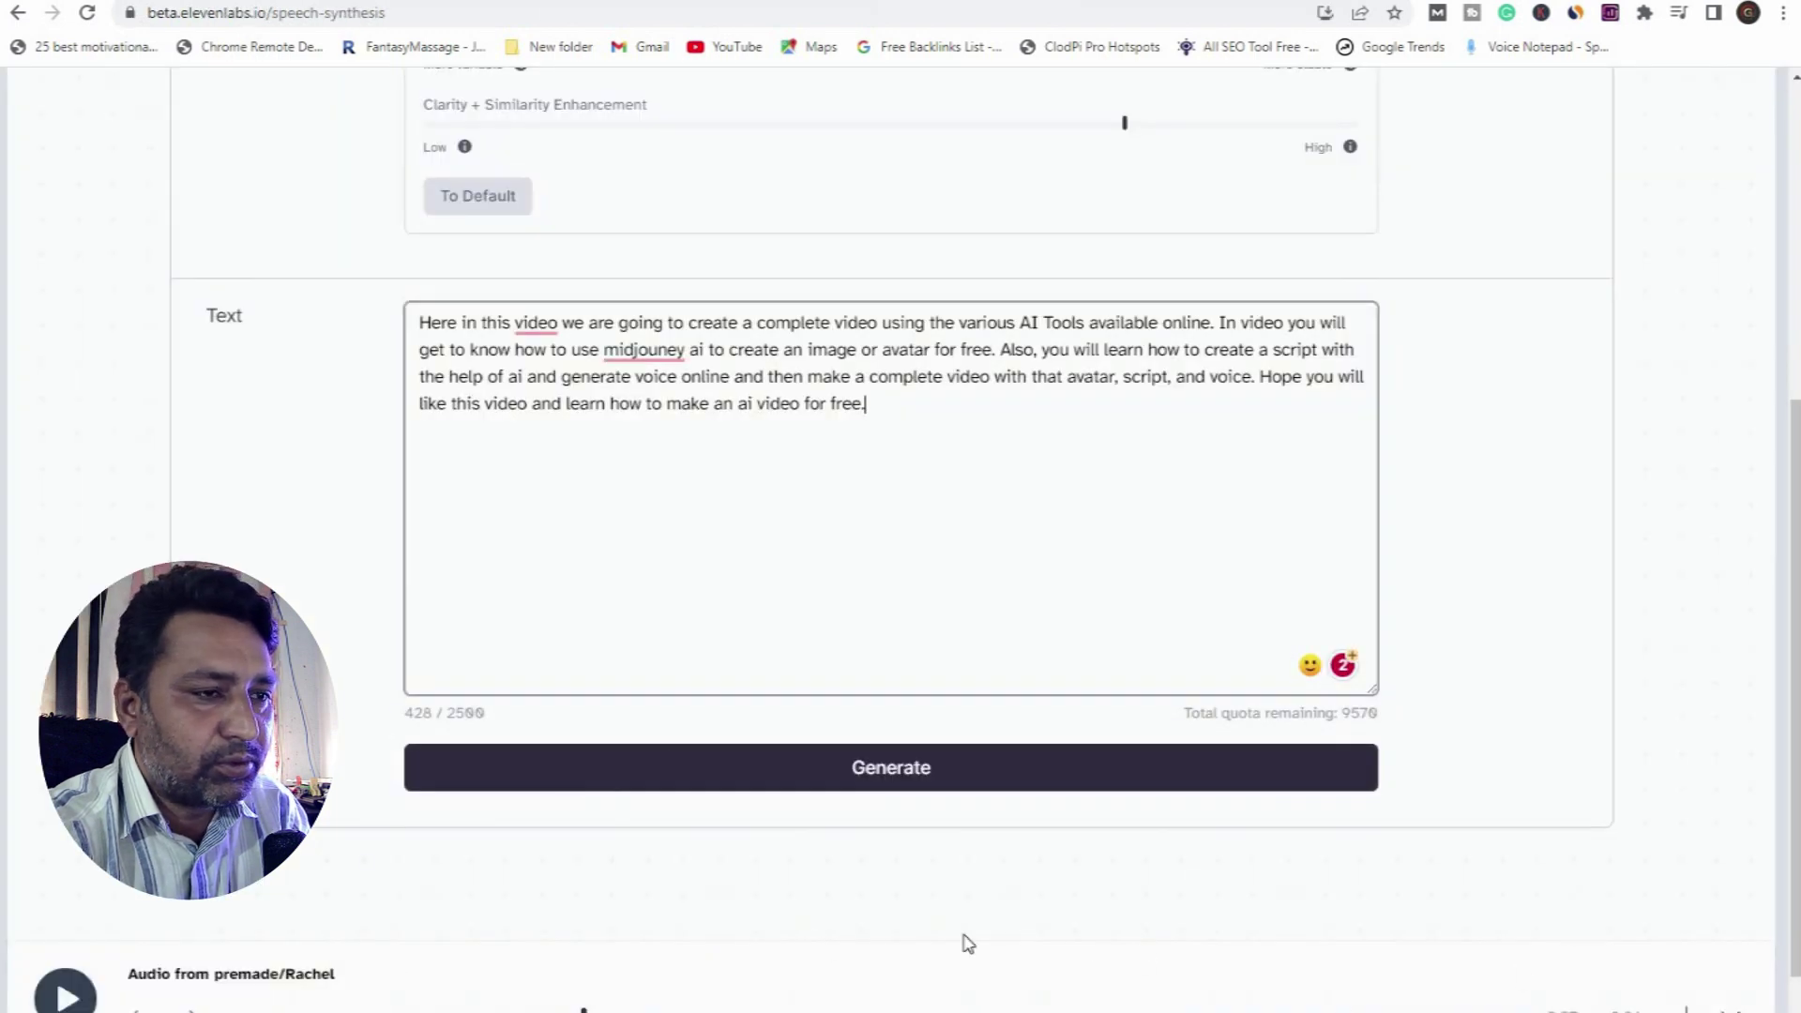
pyautogui.scroll(-1, 788, 889)
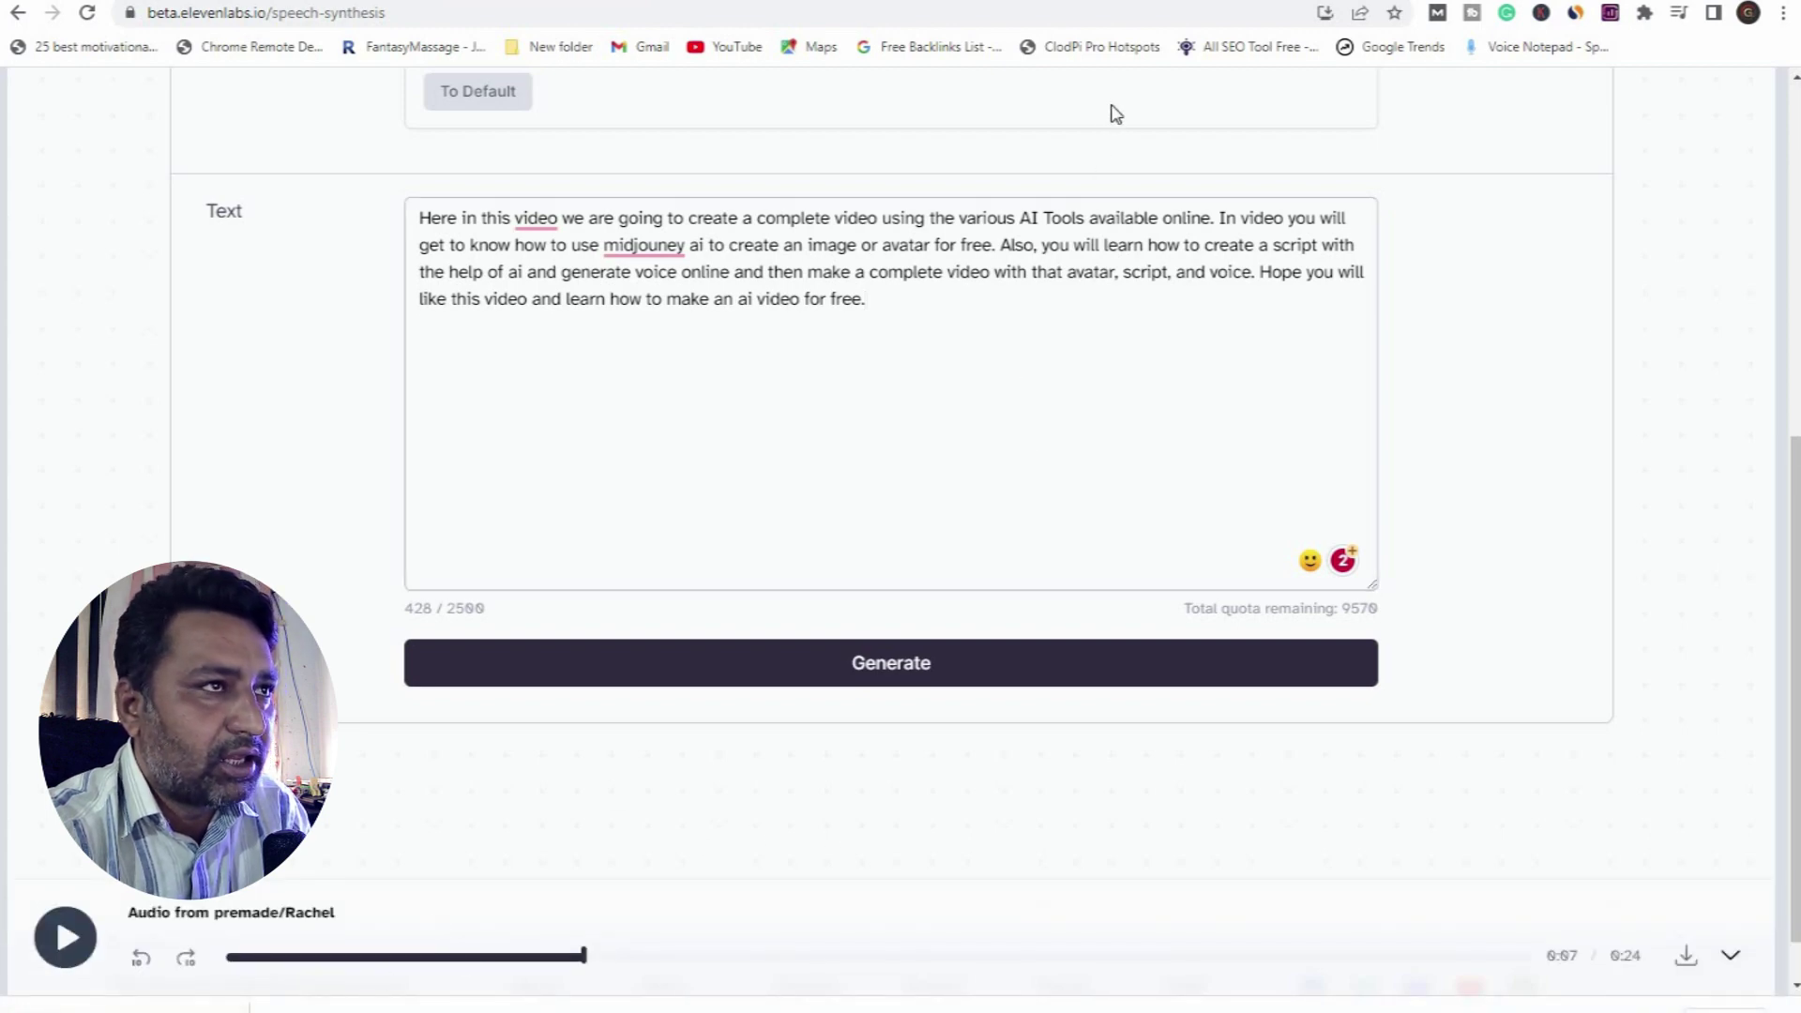
pyautogui.hotkey('ctrl', 'Tab')
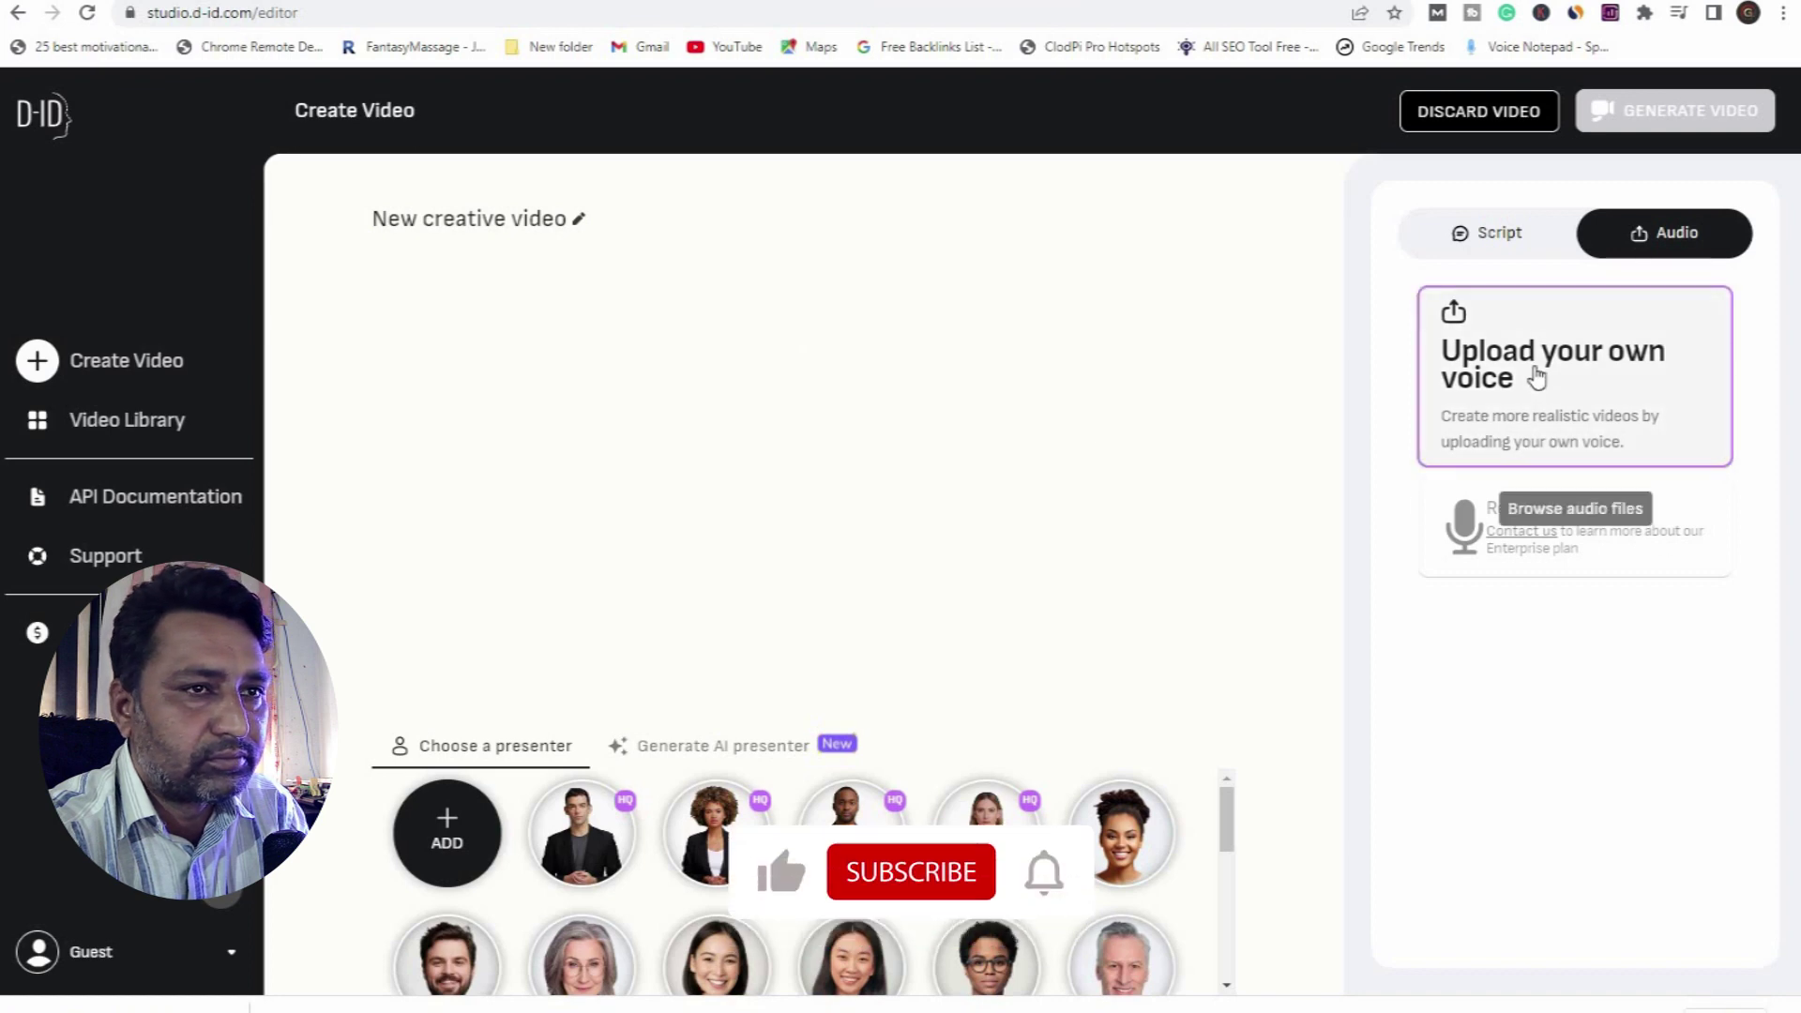
# Step: Sign in to D-ID with a Google account when uploading voice prompts login, then start a new video
pyautogui.click(1538, 389)
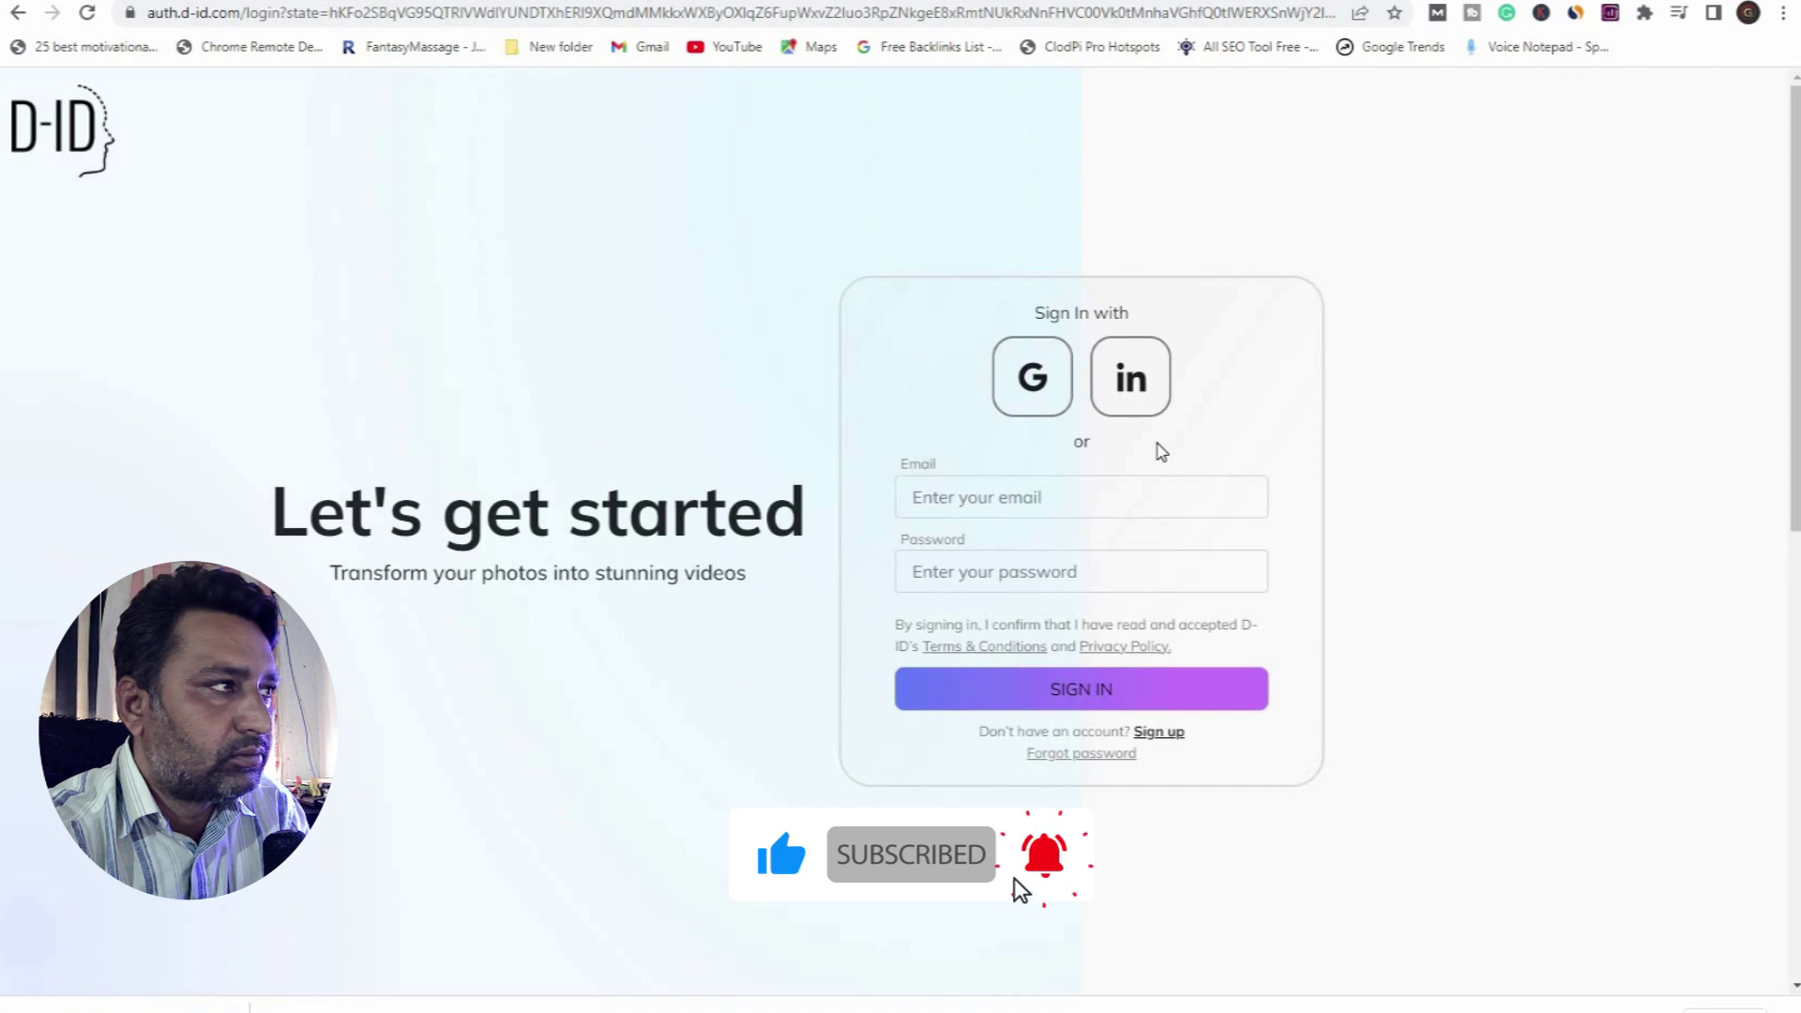
pyautogui.click(1029, 400)
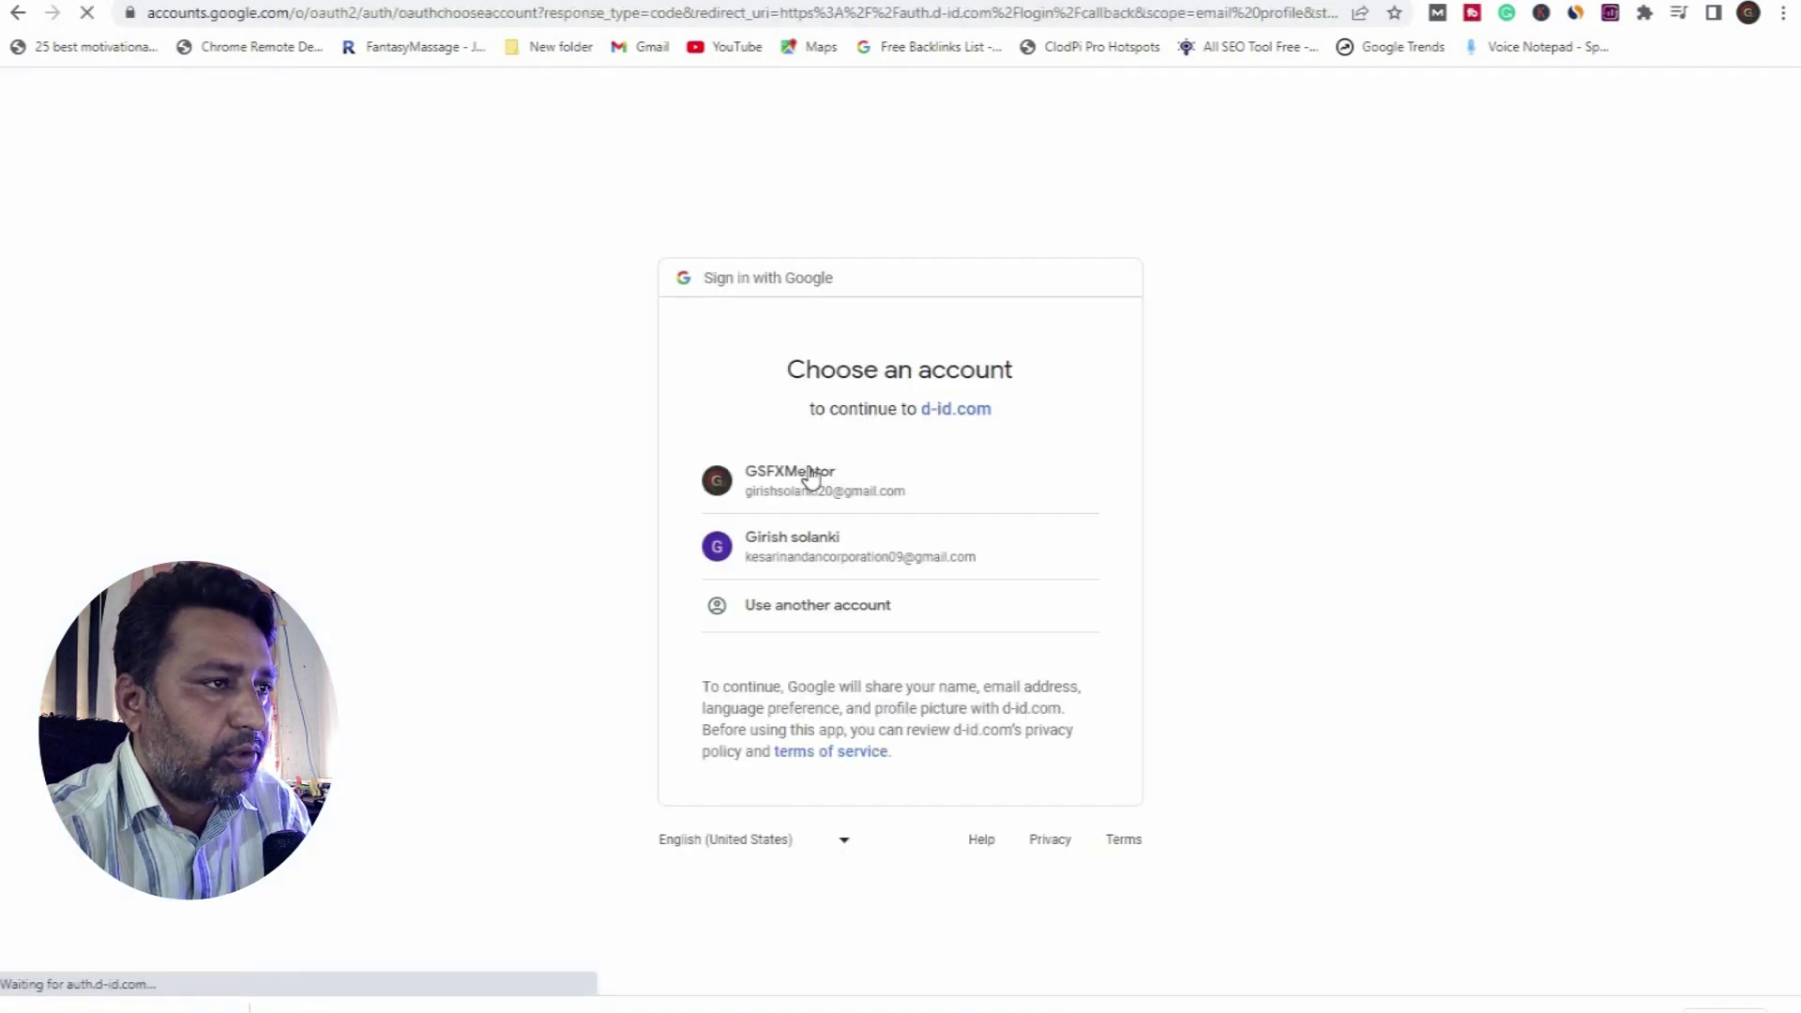
pyautogui.click(891, 479)
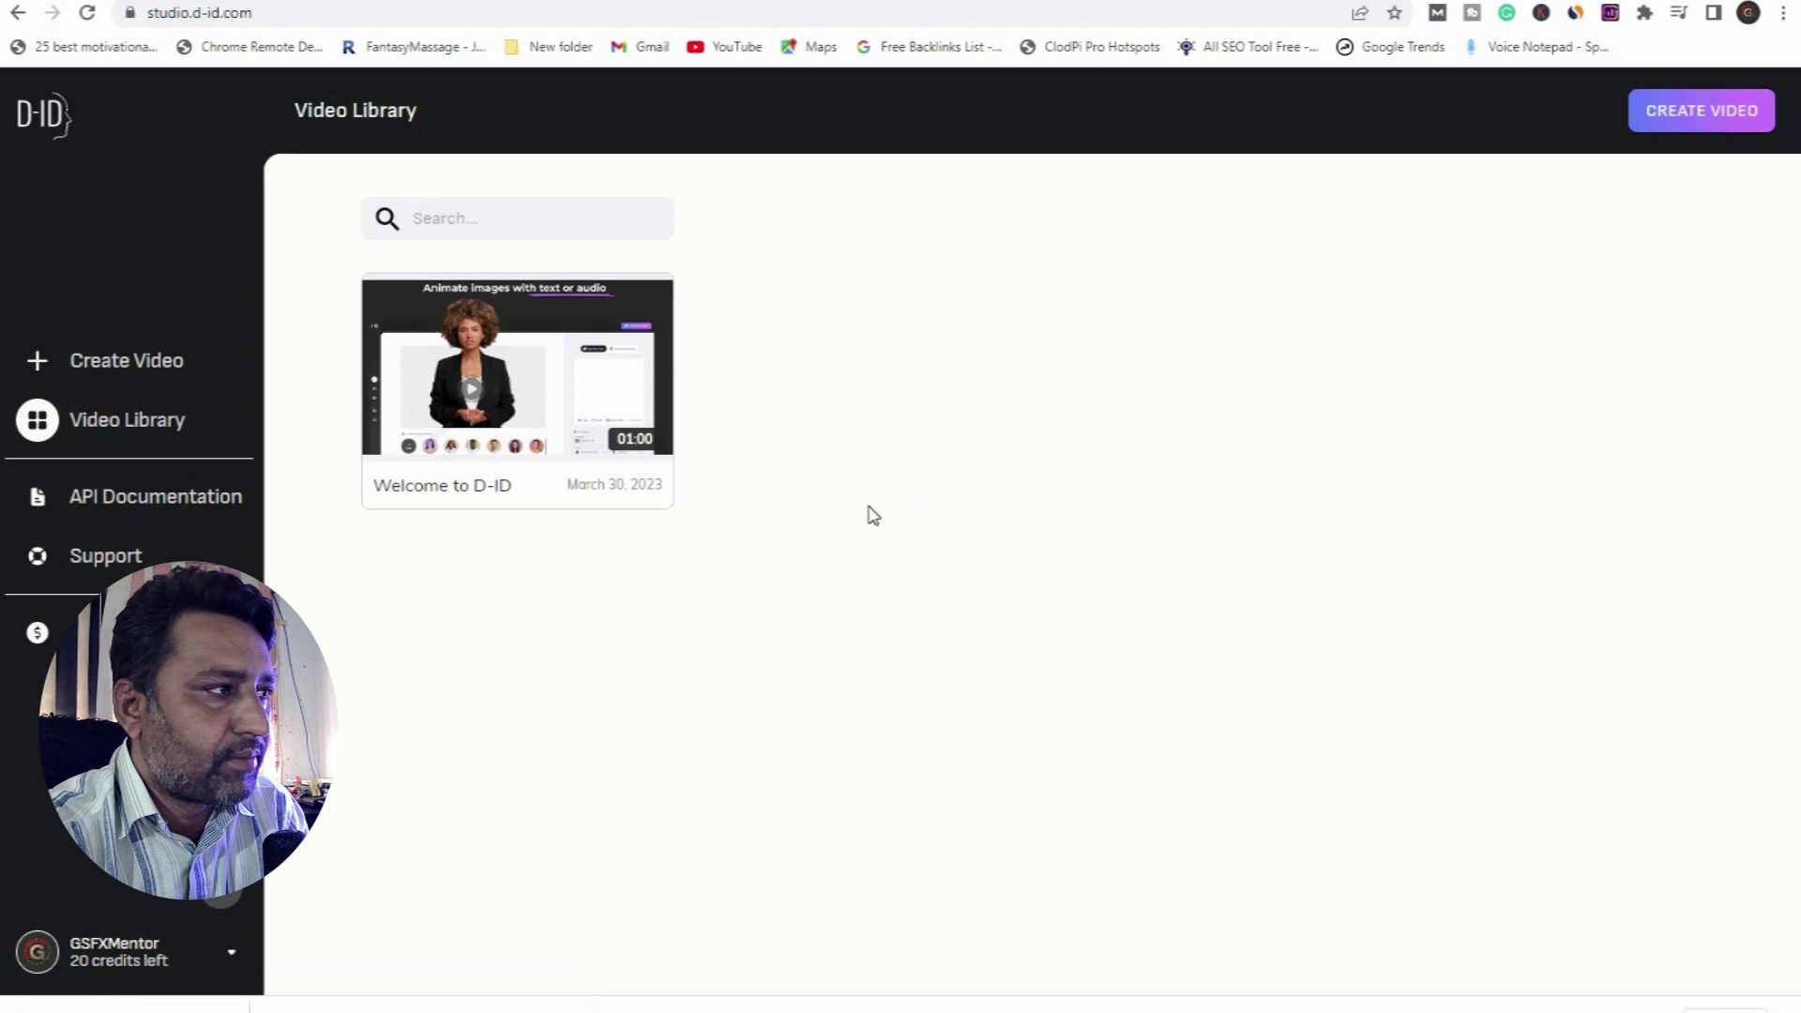
pyautogui.click(140, 370)
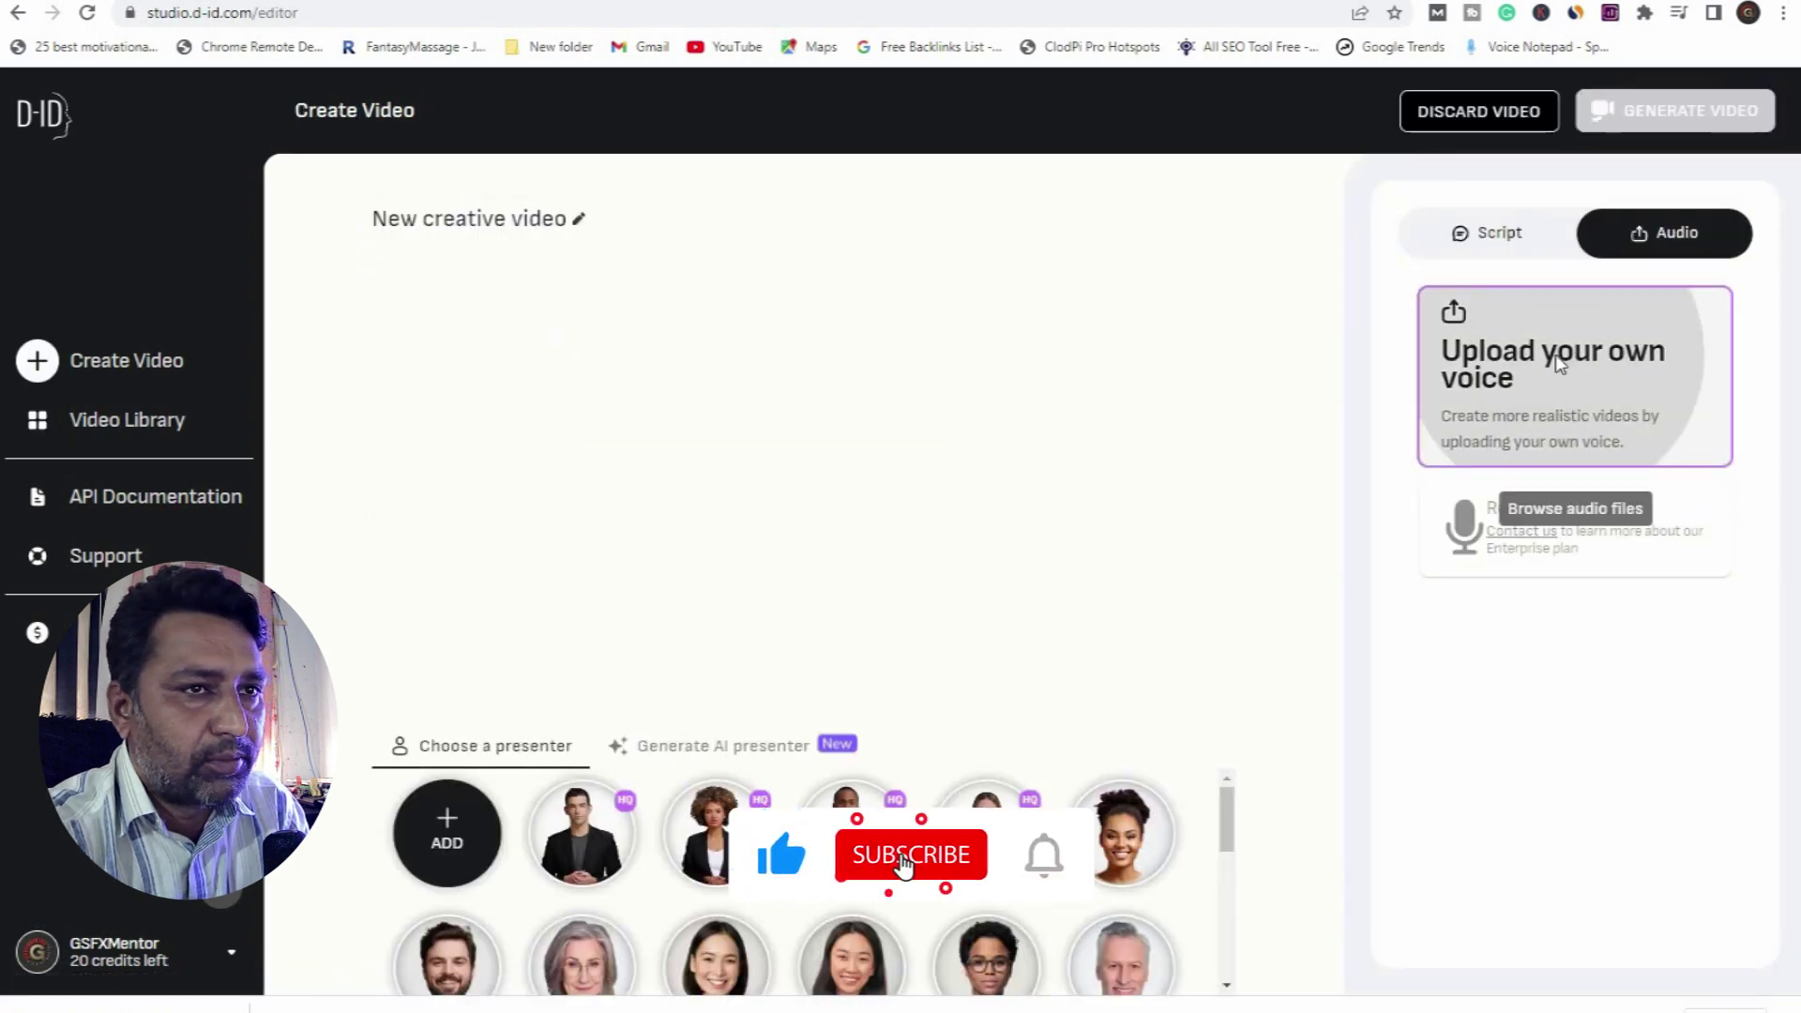
# Step: Upload synthesized_audio.mp3 from Downloads as the voice track and briefly play it to check
pyautogui.click(1560, 364)
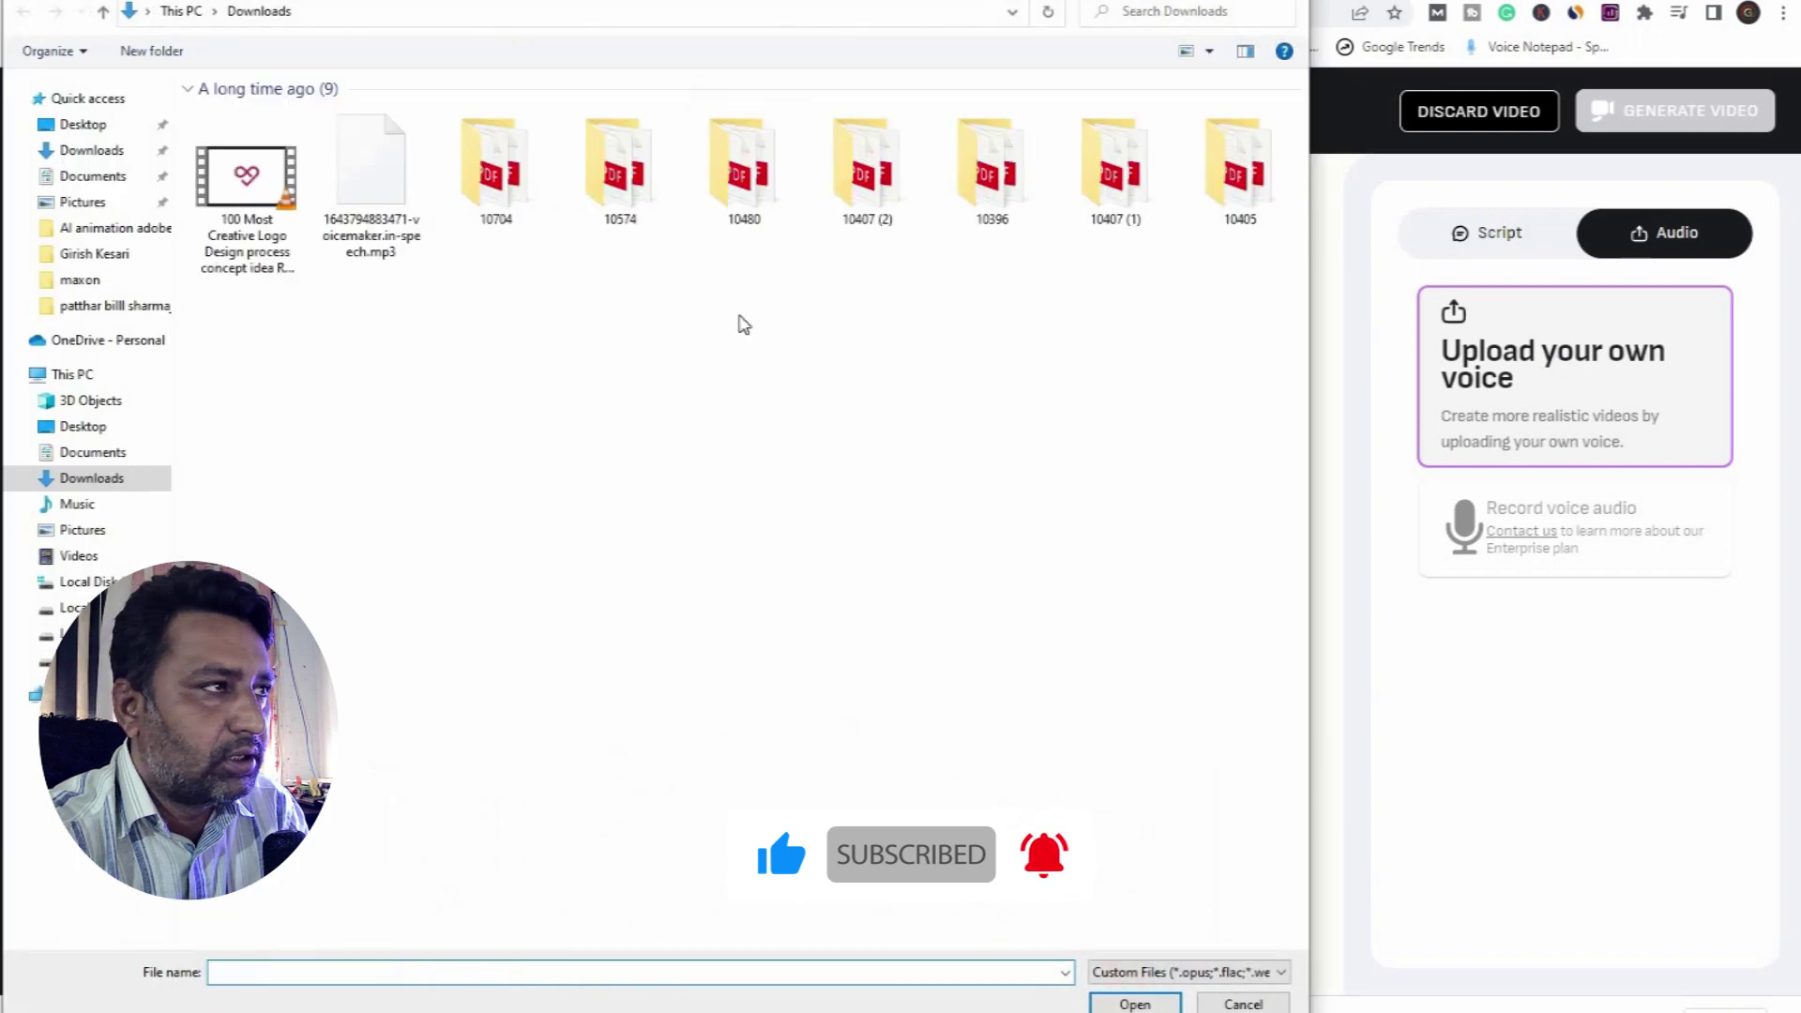
pyautogui.click(92, 151)
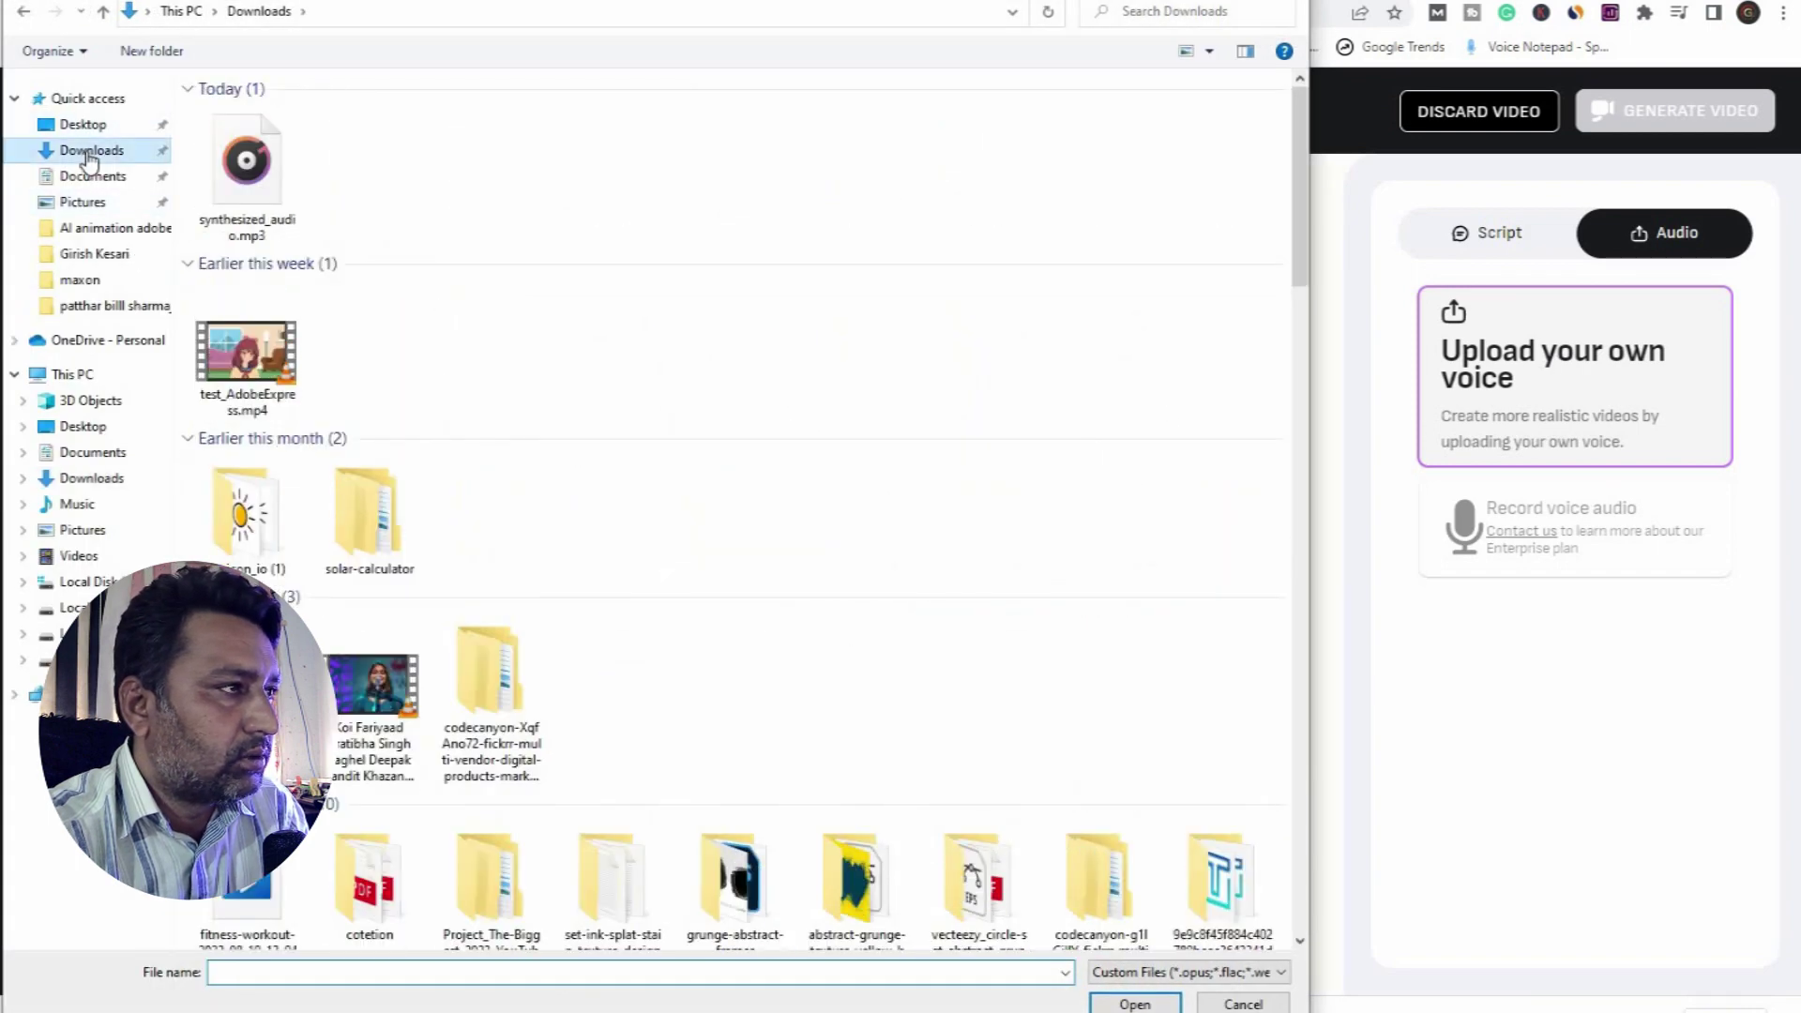
pyautogui.doubleClick(216, 204)
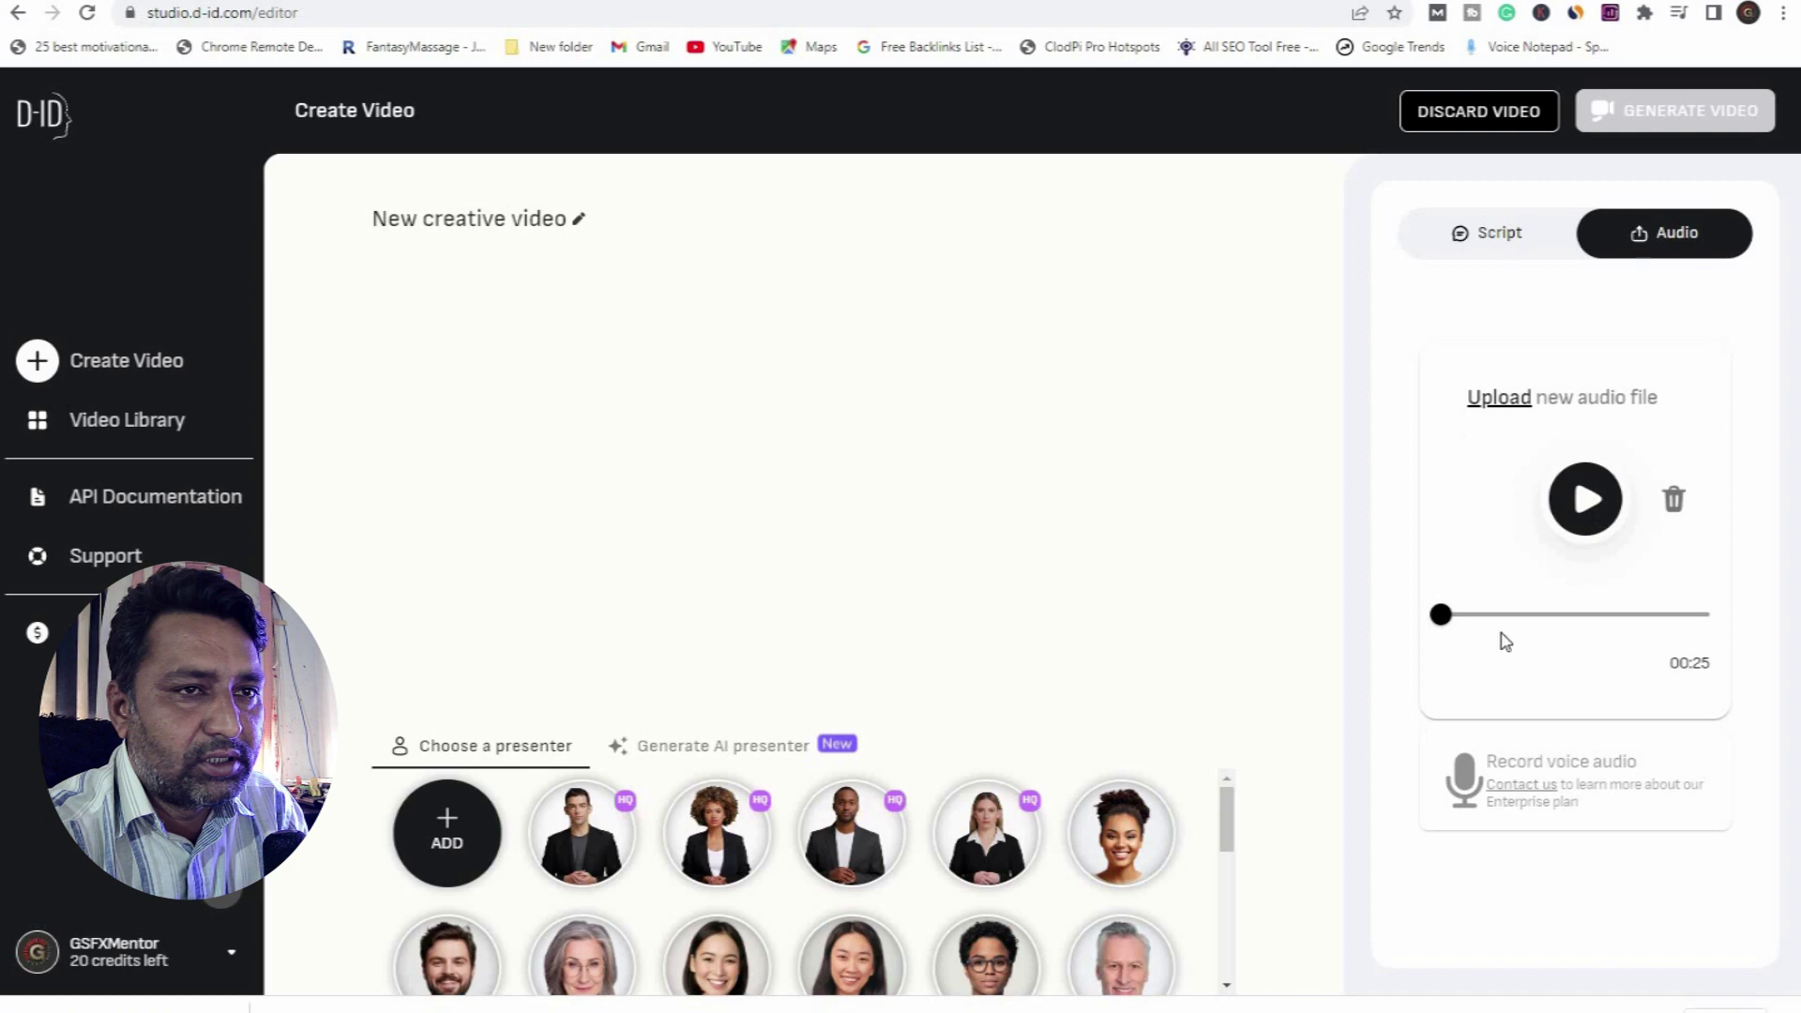
pyautogui.click(1585, 499)
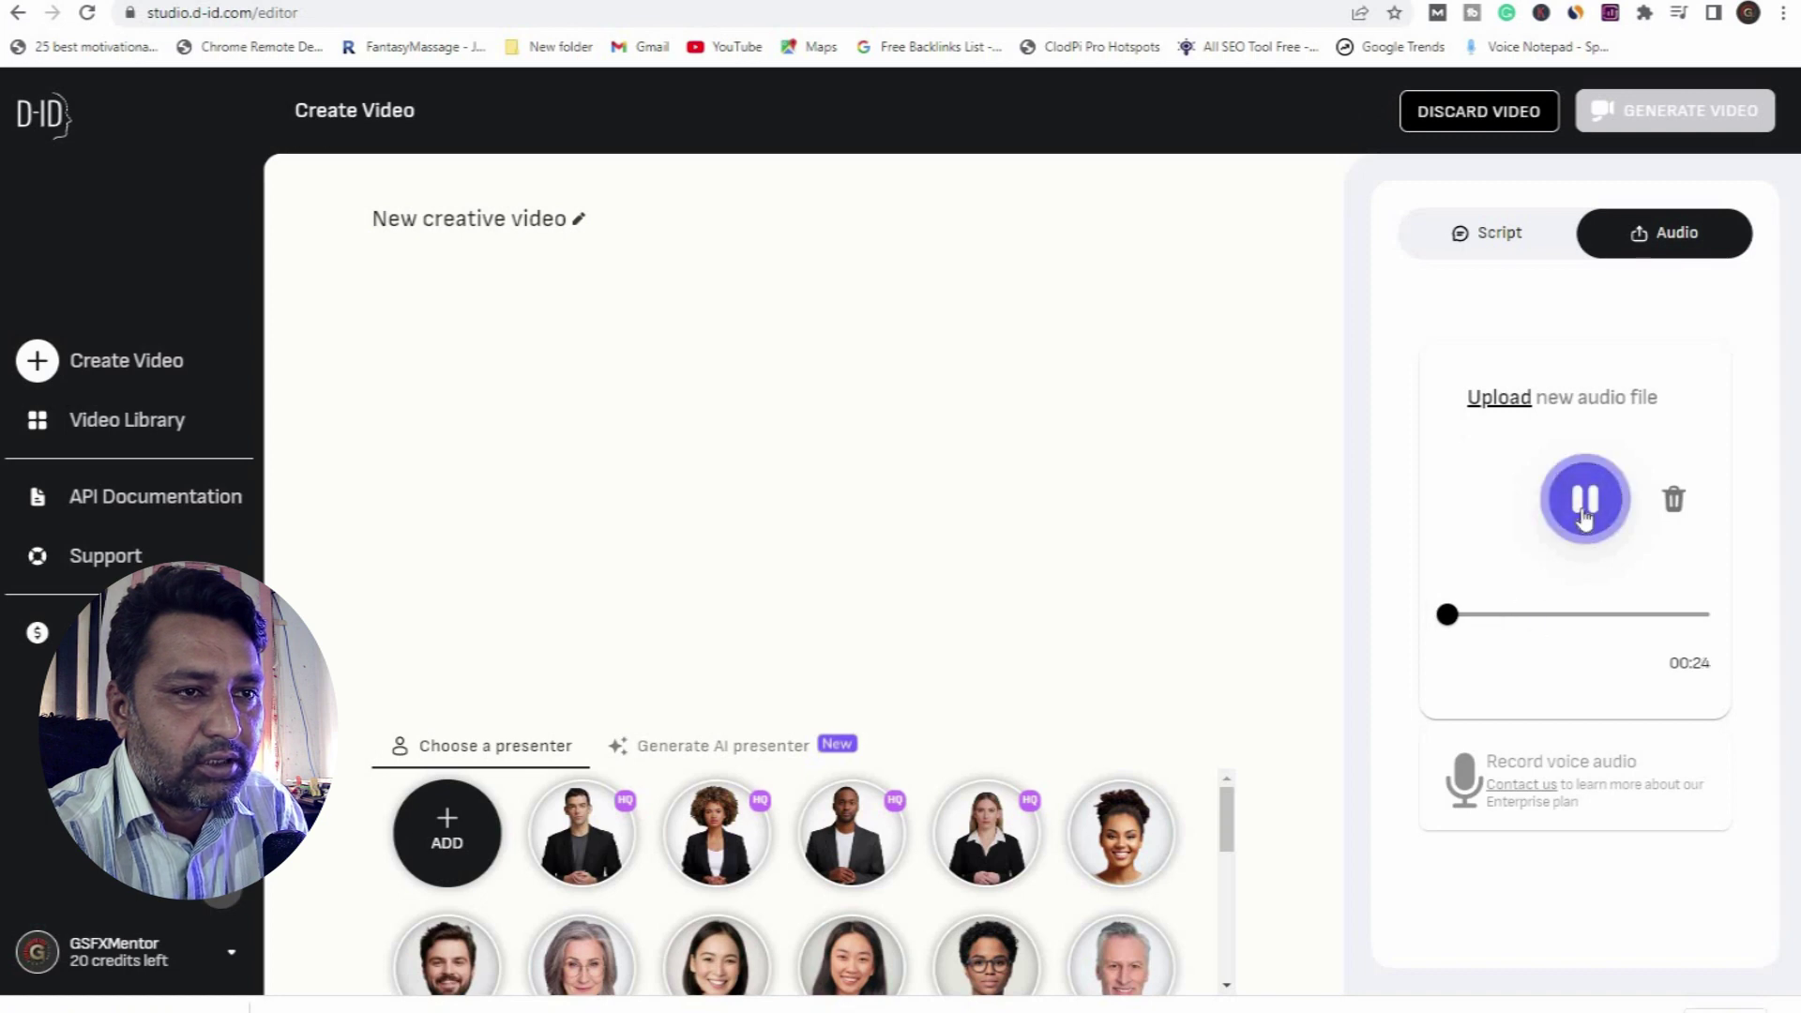
pyautogui.click(1584, 511)
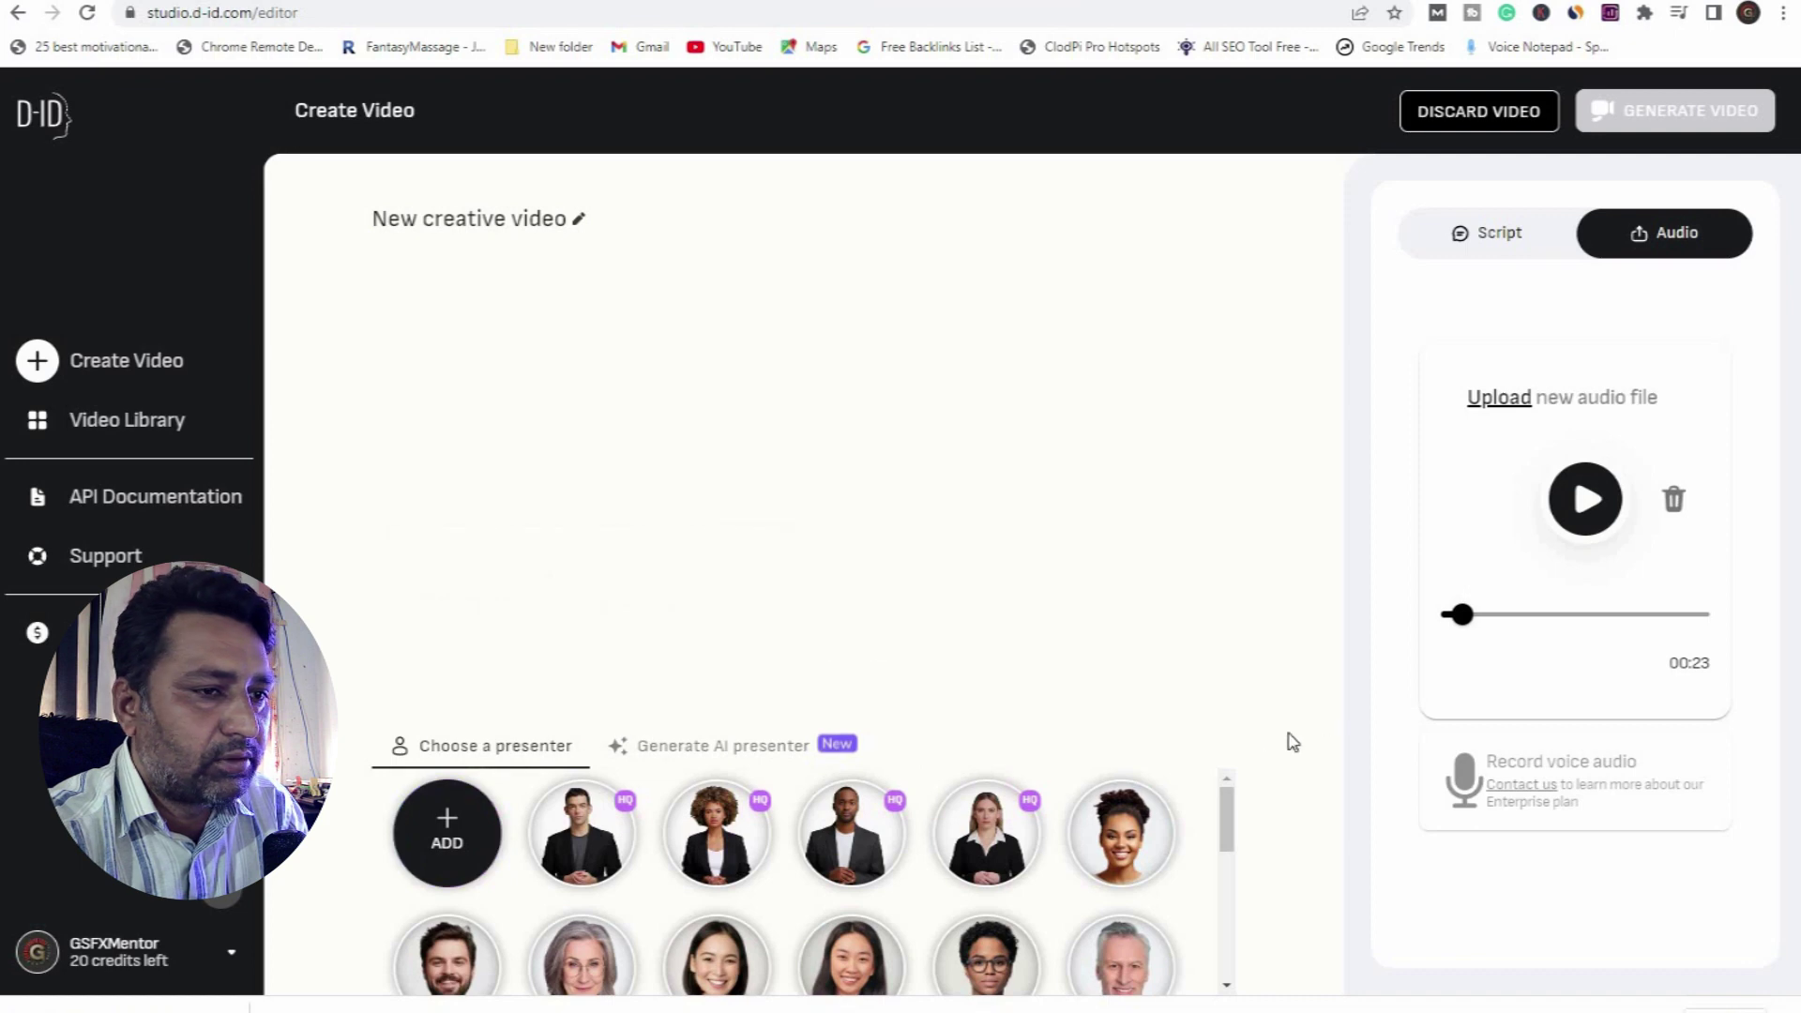
pyautogui.moveTo(1231, 821)
pyautogui.mouseDown()
pyautogui.moveTo(1210, 908)
pyautogui.moveTo(1231, 974)
pyautogui.moveTo(1262, 804)
pyautogui.mouseUp()
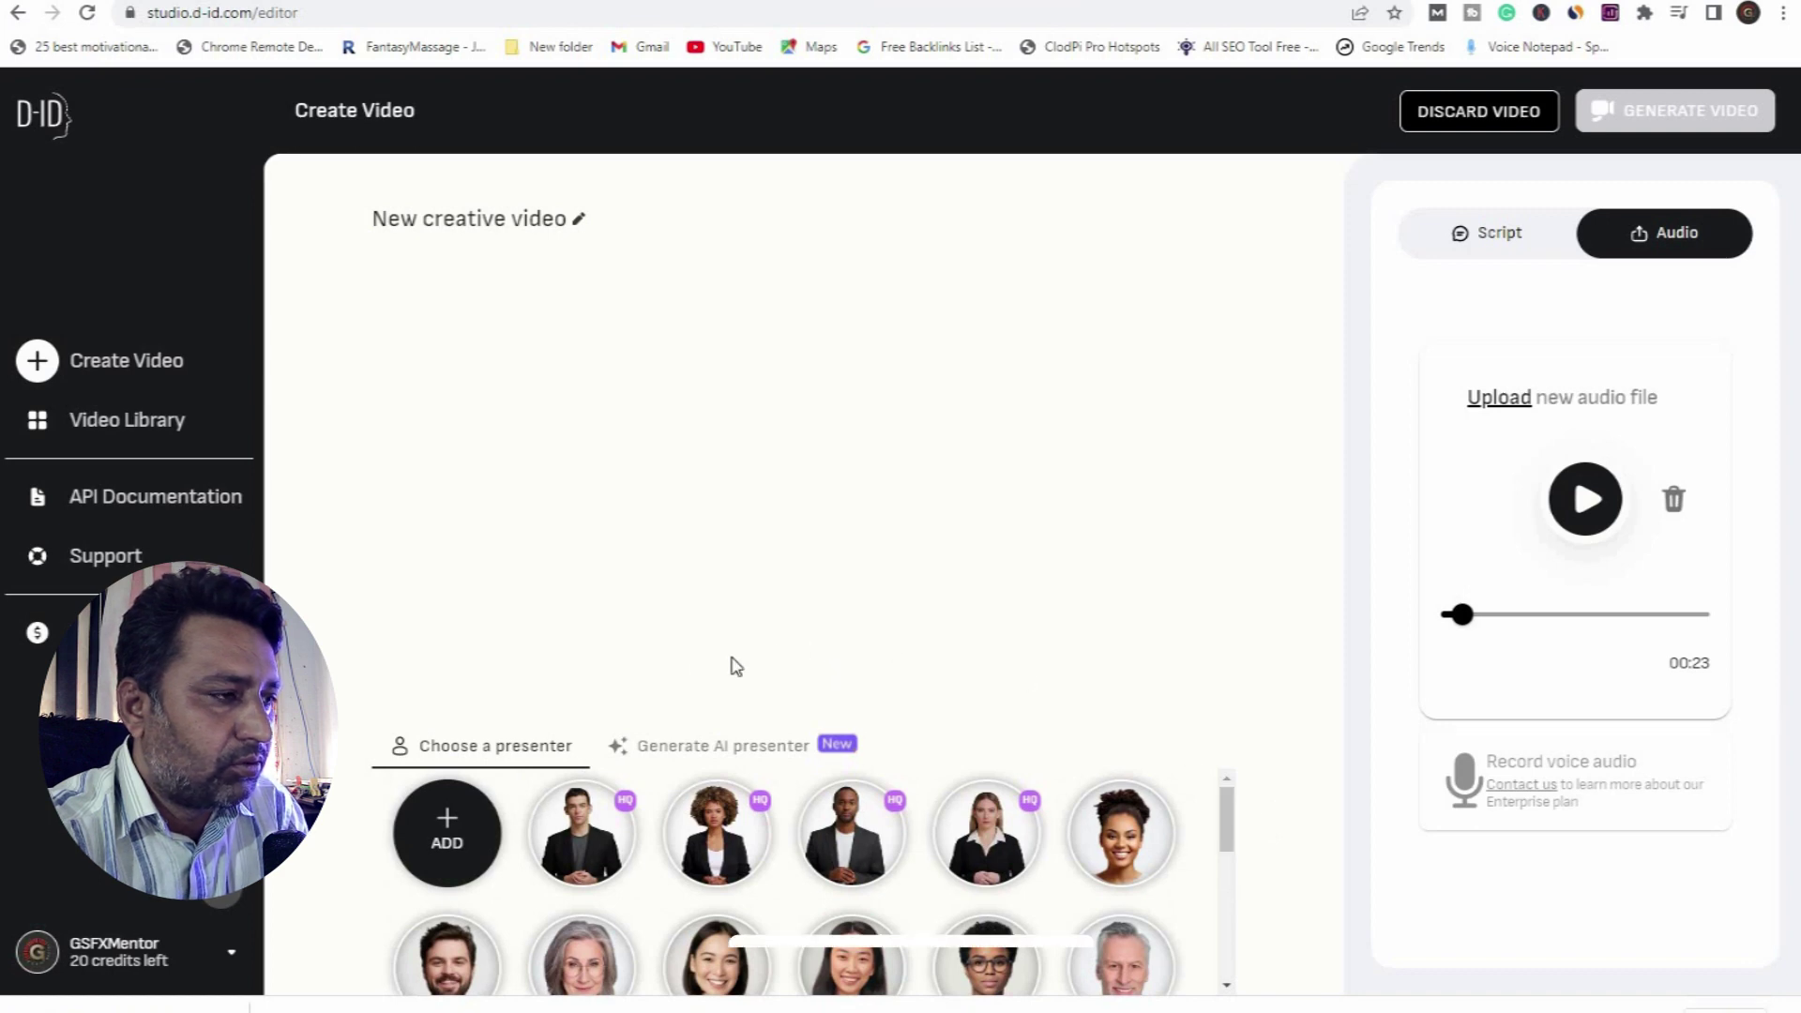
# Step: Upload Untitled-2.jpg from Desktop > mid as the presenter, then request video generation
pyautogui.click(447, 833)
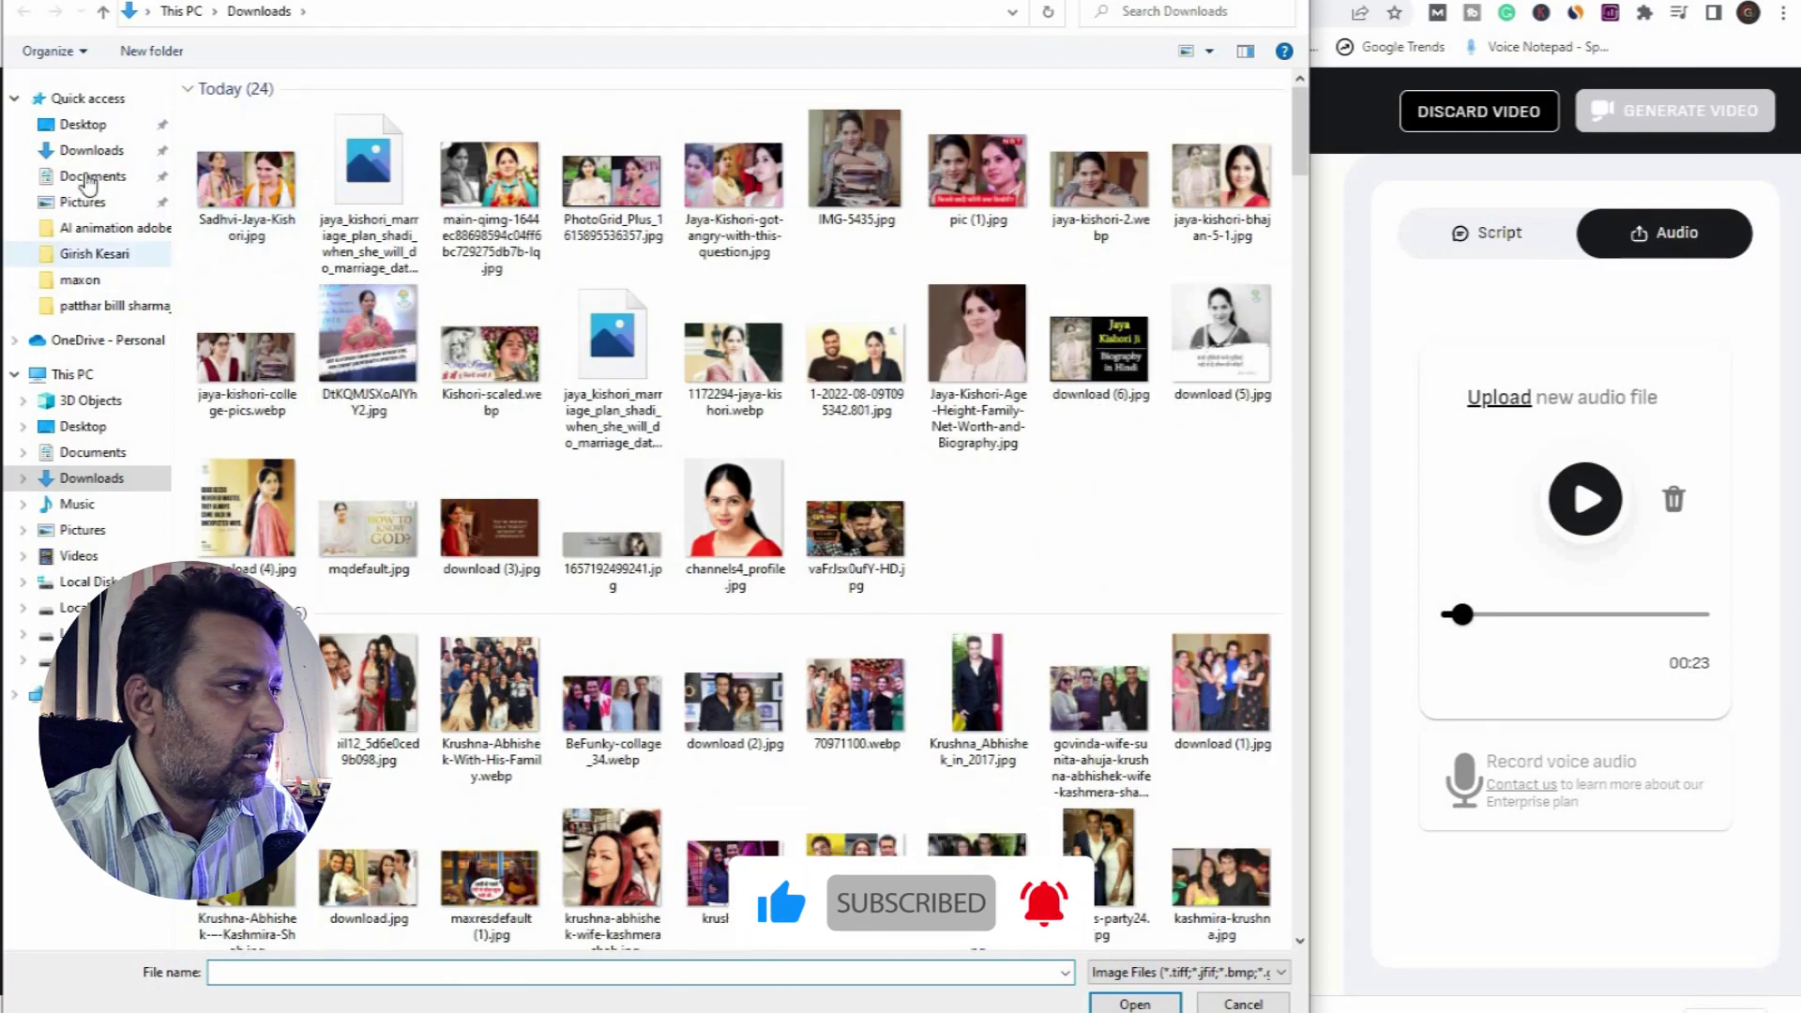
pyautogui.click(83, 123)
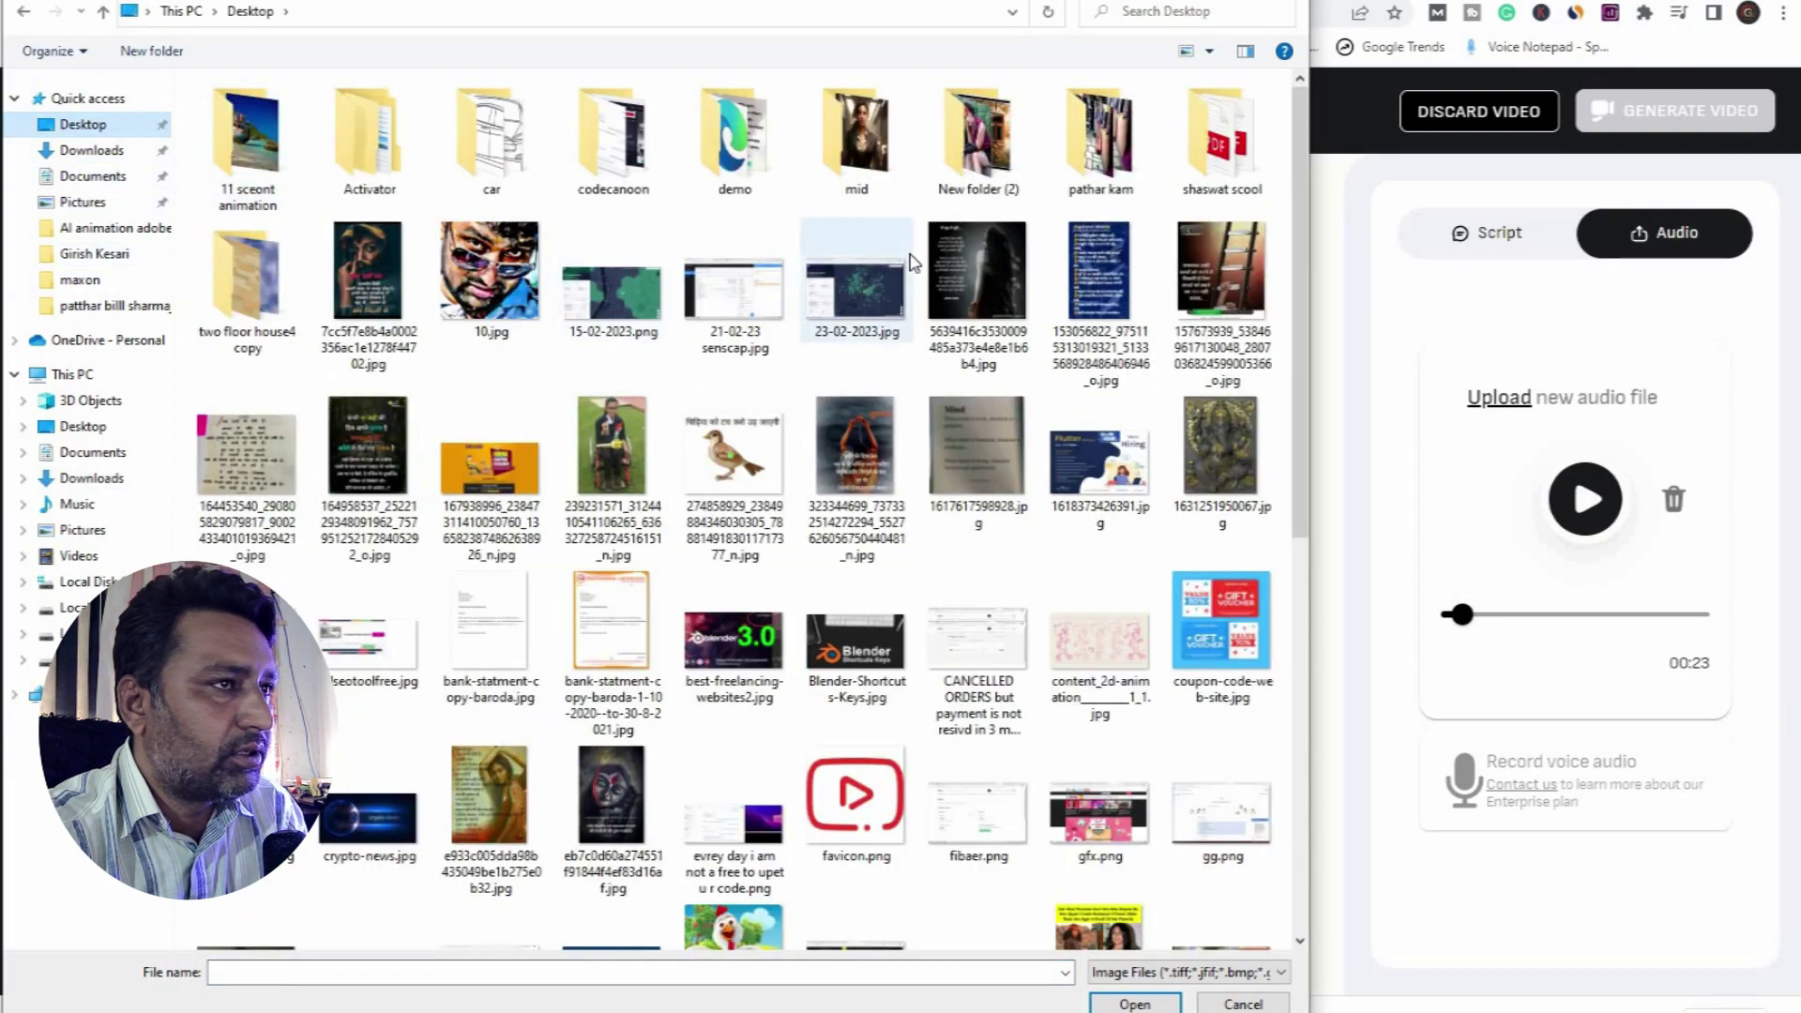
pyautogui.doubleClick(858, 145)
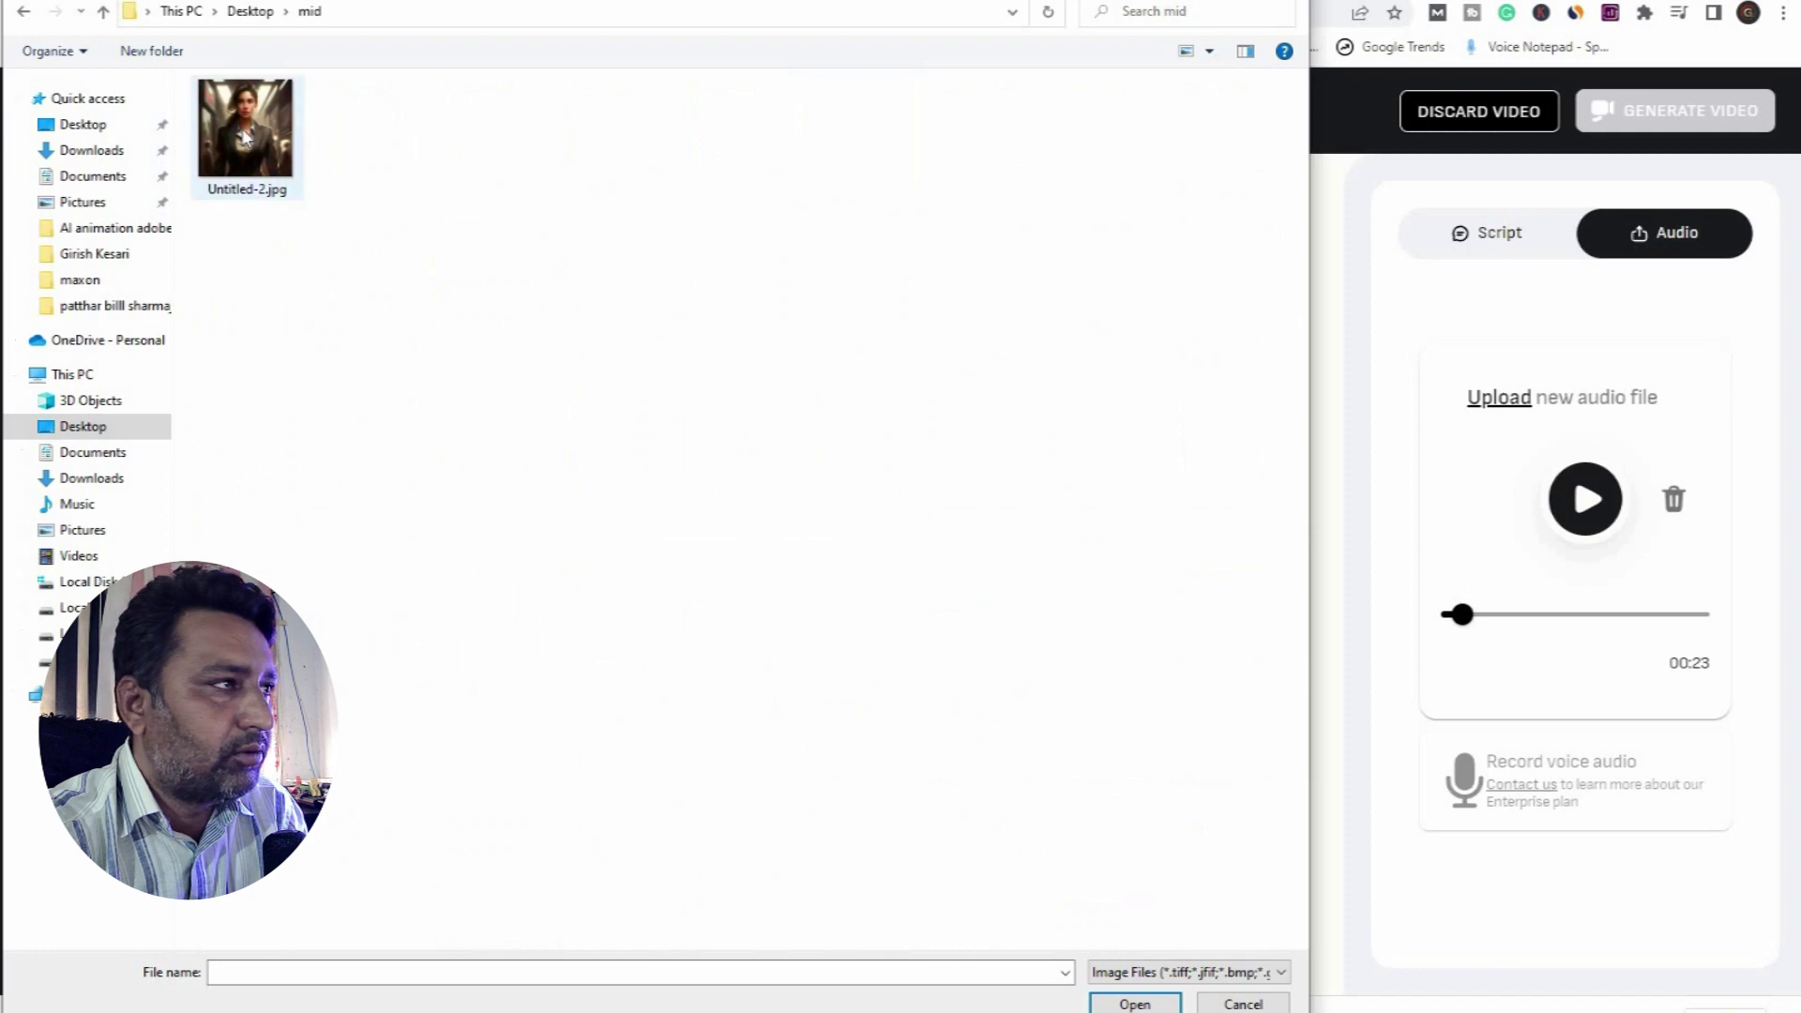
pyautogui.doubleClick(244, 138)
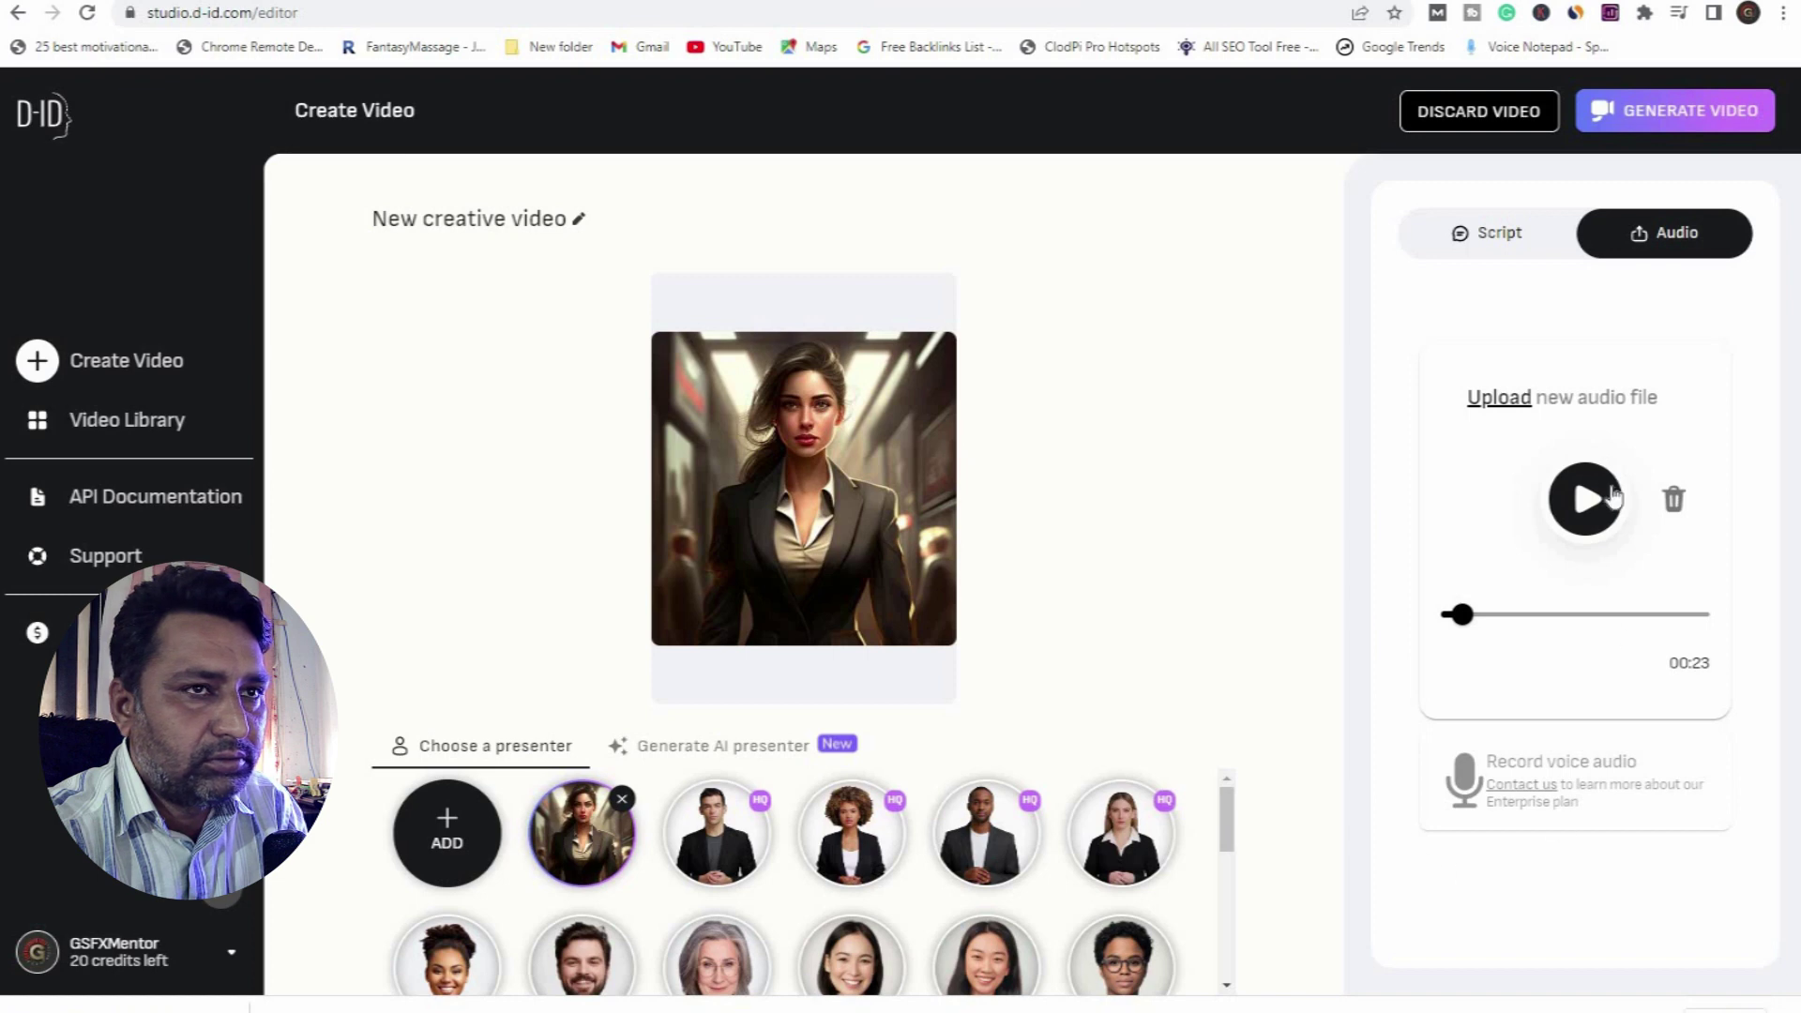
pyautogui.click(1659, 120)
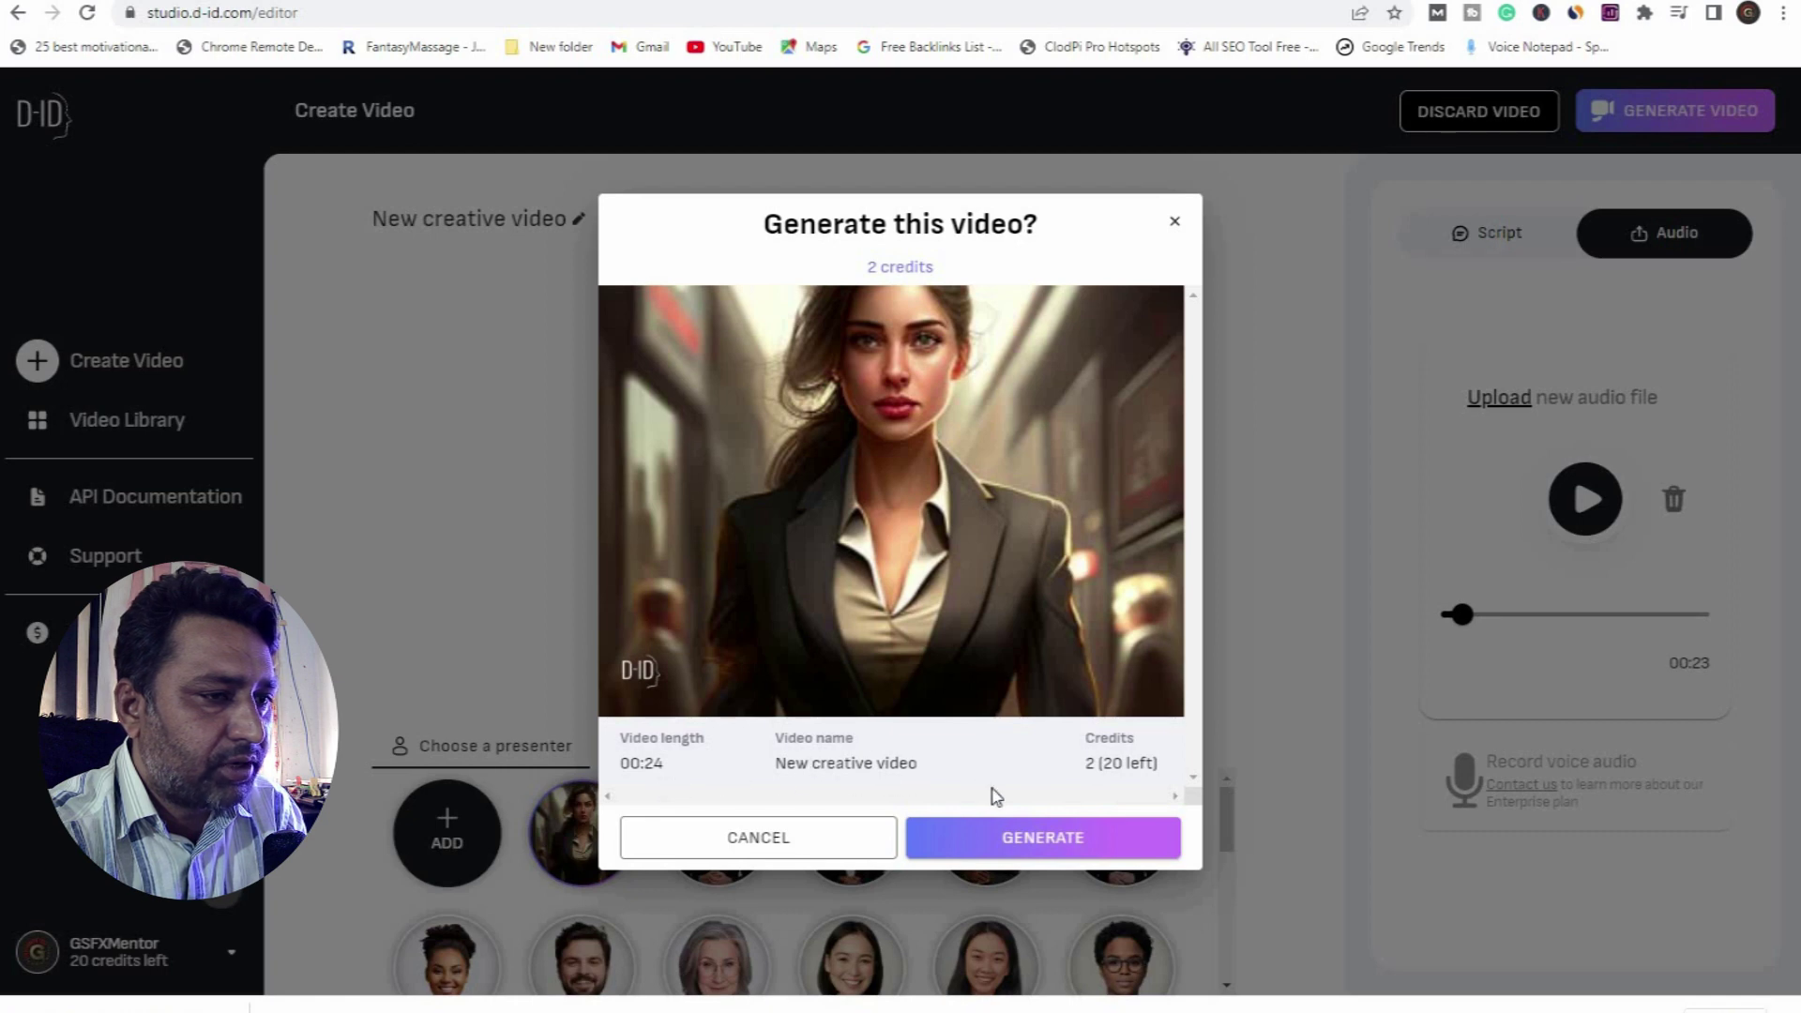
# Step: Confirm generating the 00:24 businesswoman video for 2 credits
pyautogui.click(1091, 854)
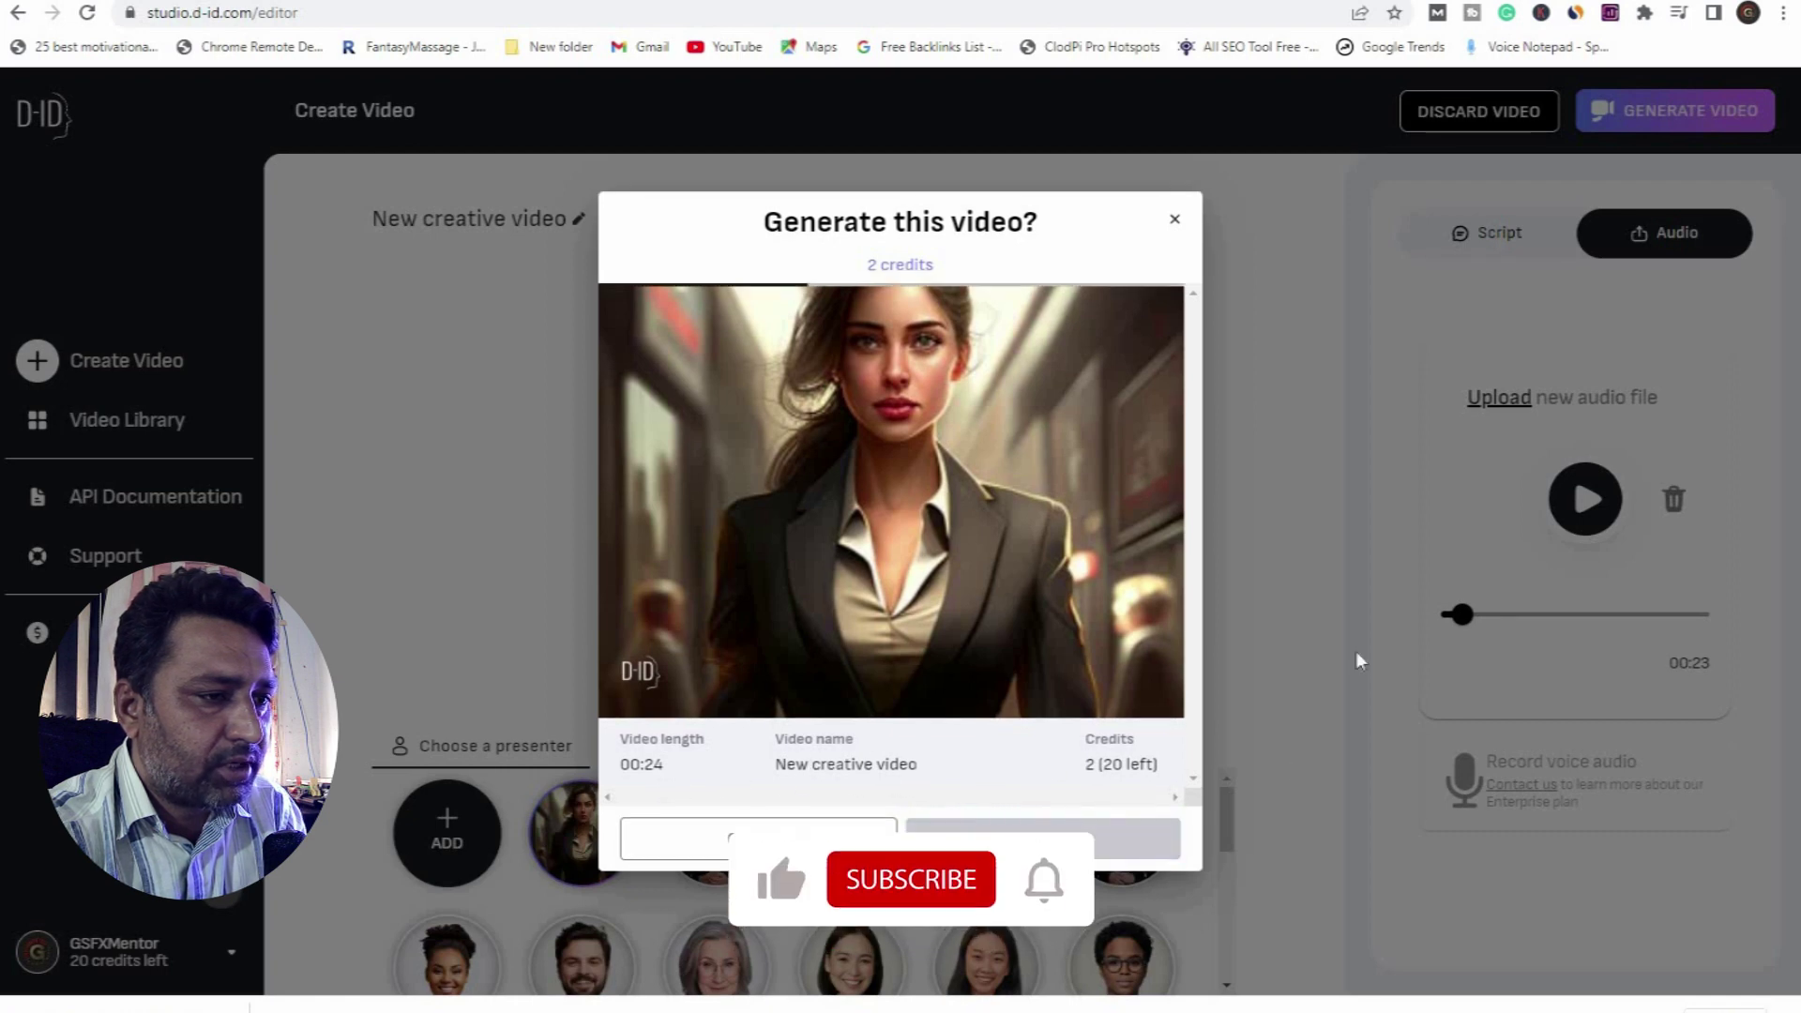